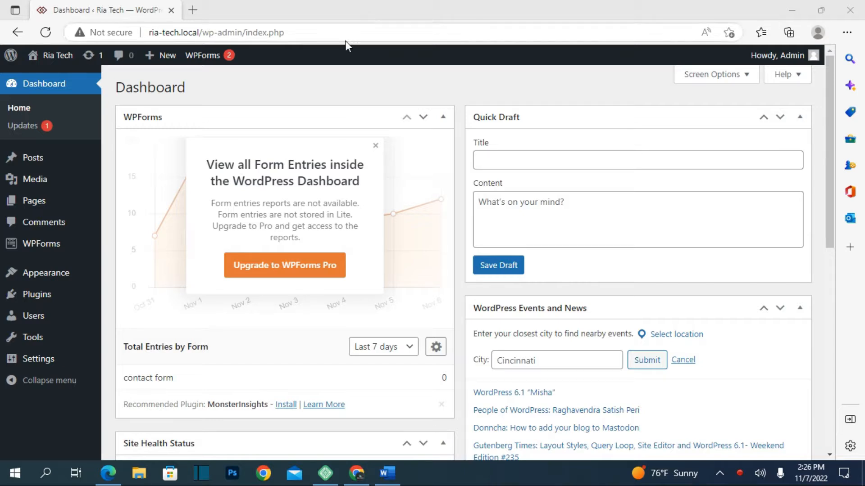
- Create a new WordPress page titled "About Us"
mouse_move(46, 241)
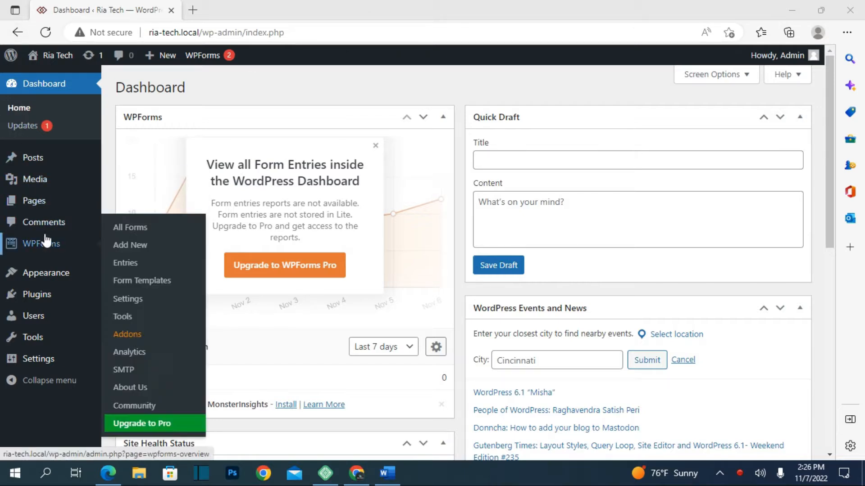
left_click(48, 207)
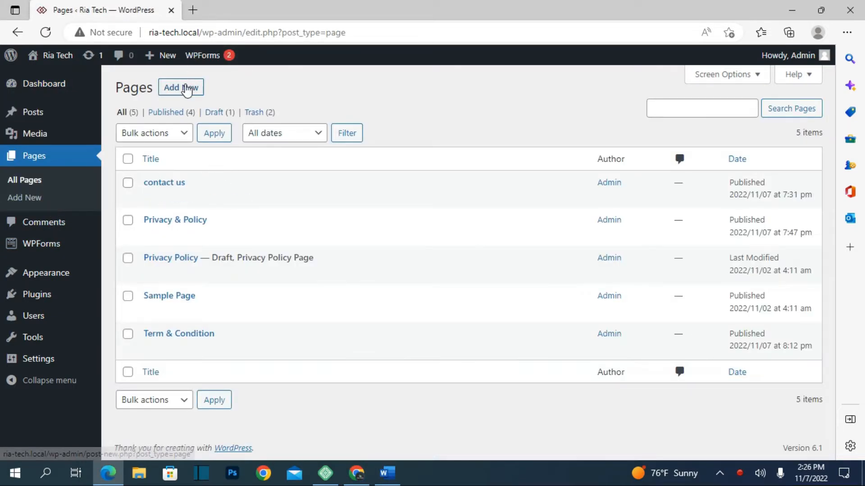
left_click(186, 89)
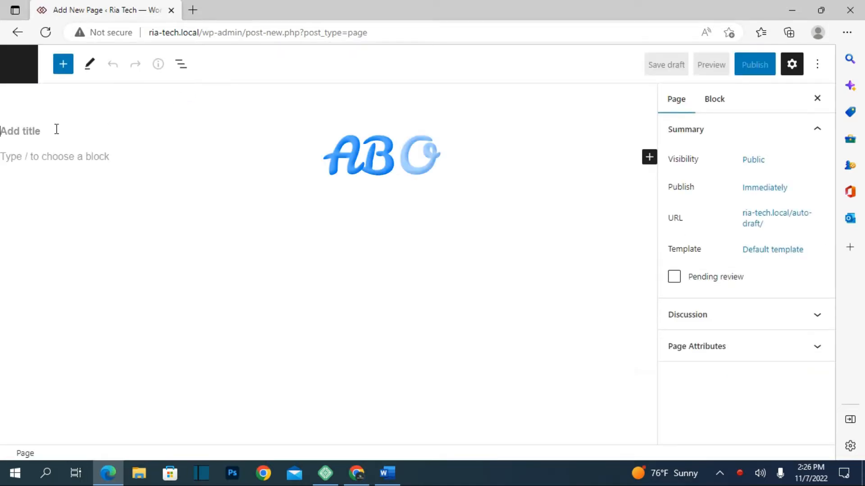
type("Ab")
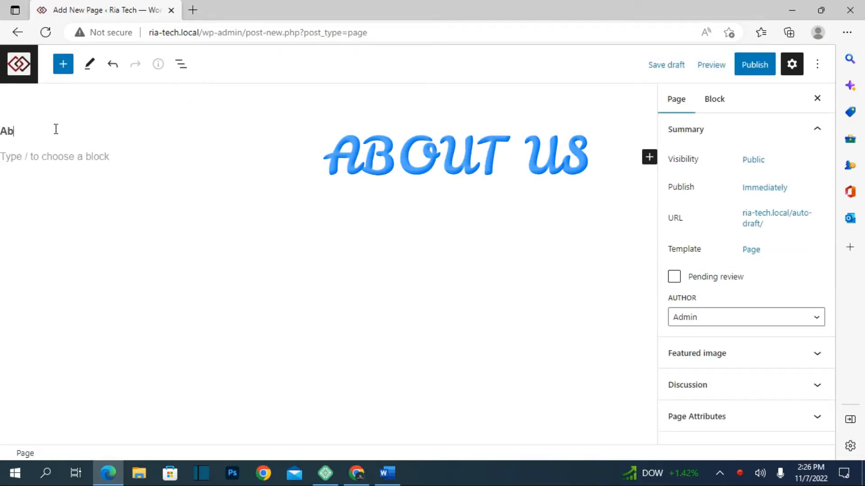
type("out Us")
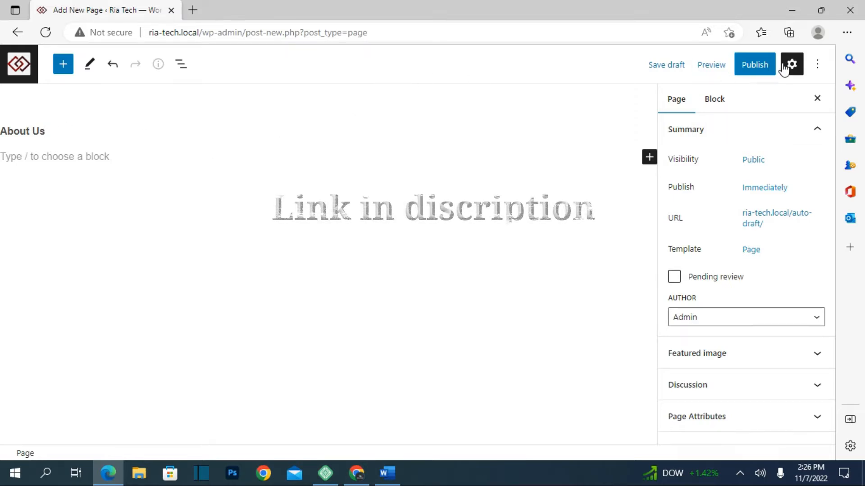
- Publish the About Us page and view the live page in a new browser tab
left_click(751, 71)
left_click(718, 63)
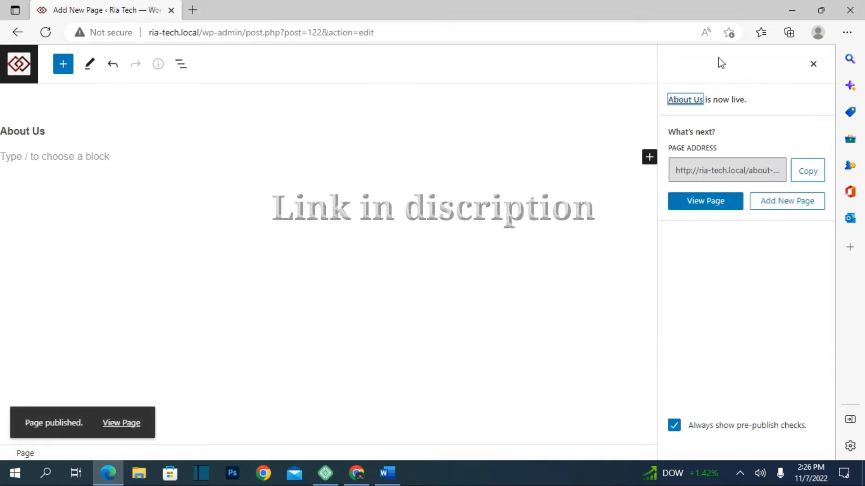
right_click(122, 421)
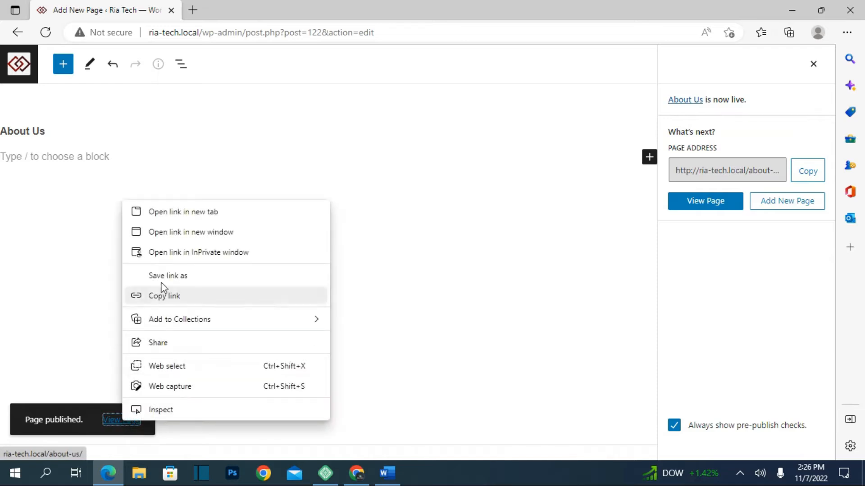
left_click(176, 218)
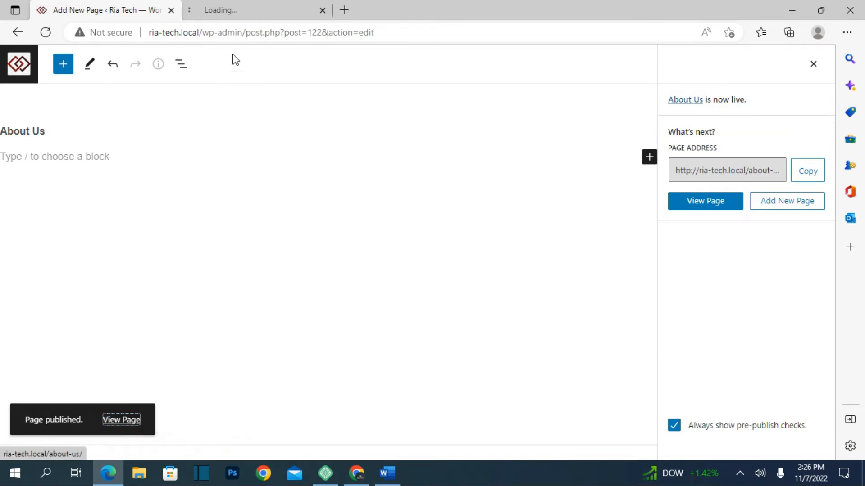
left_click(261, 13)
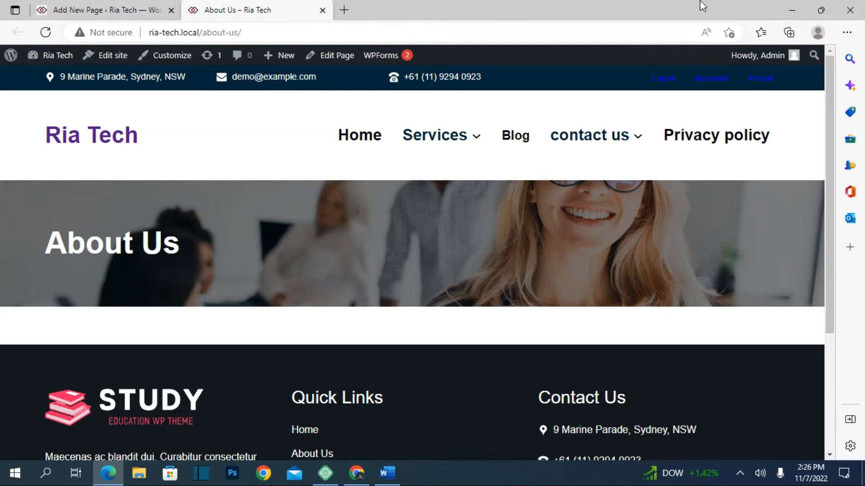
- Switch to Chrome and examine the layout and content sections of the RiaConnect Solution About us page as a reference
left_click(793, 6)
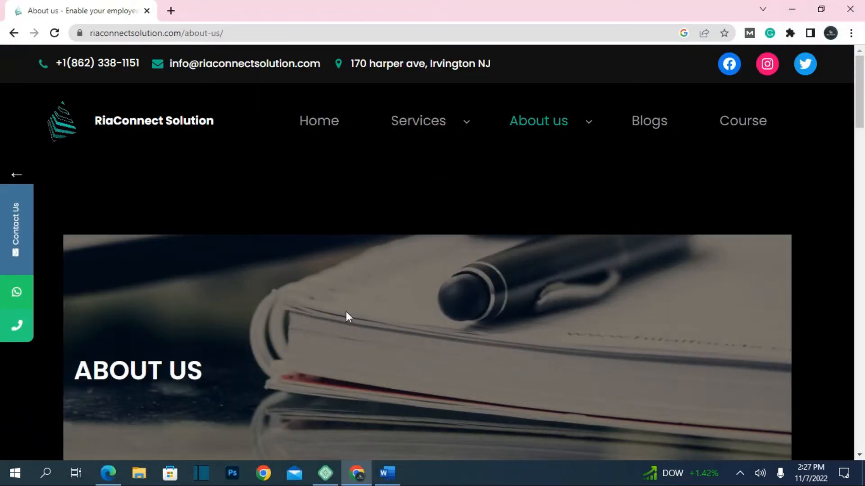
scroll(131, 180, "down", 5)
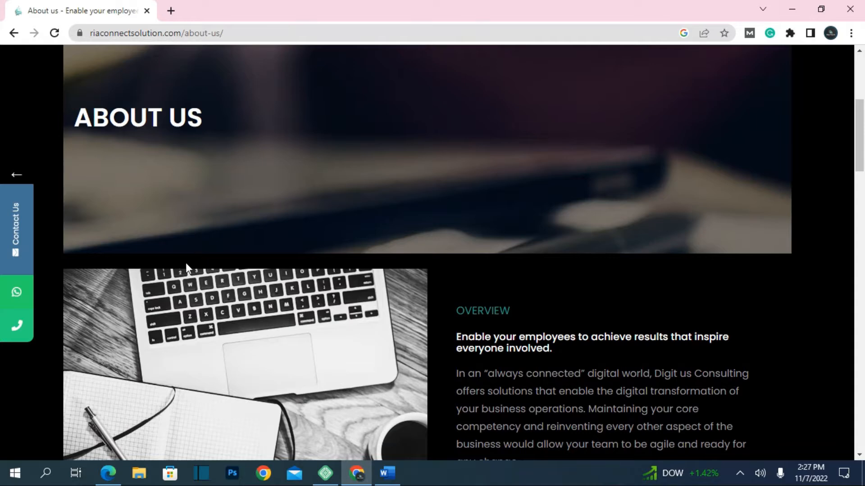
scroll(186, 262, "up", 5)
scroll(185, 263, "down", 5)
scroll(185, 263, "down", 4)
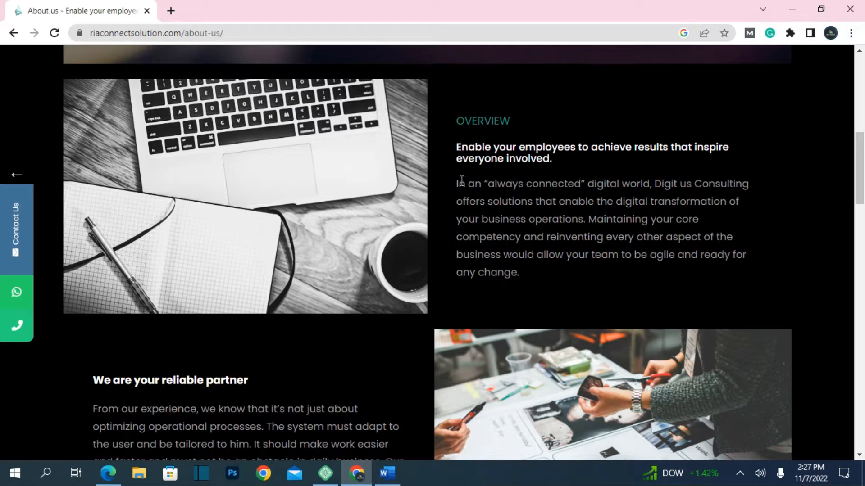
scroll(435, 221, "down", 4)
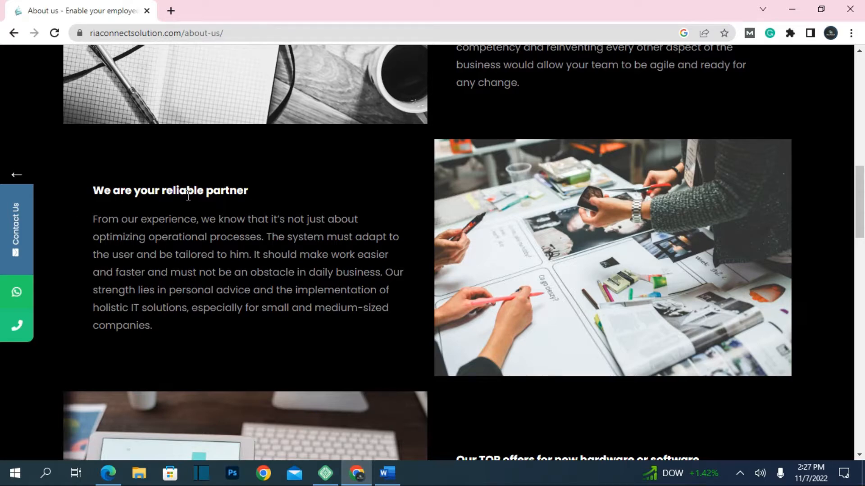
scroll(594, 234, "down", 5)
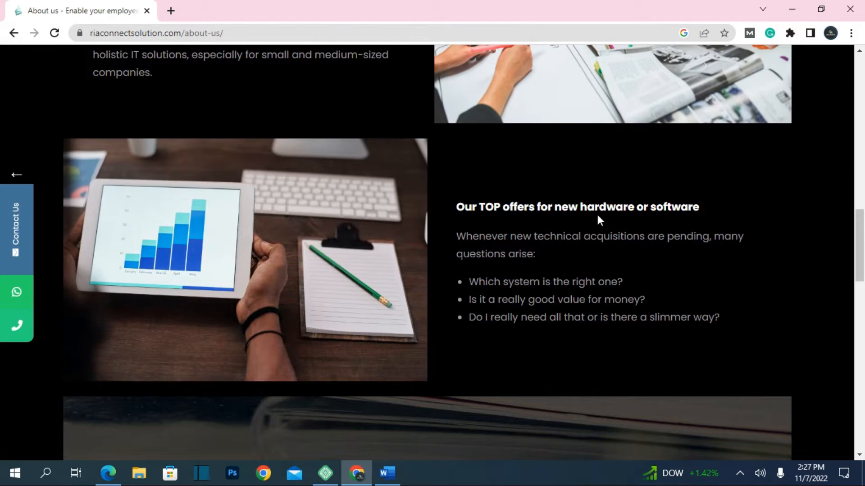
scroll(598, 220, "down", 5)
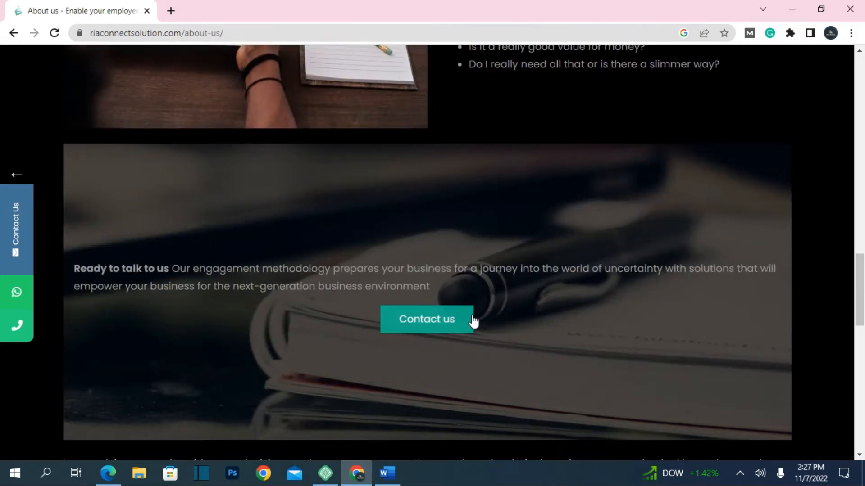
scroll(514, 305, "down", 6)
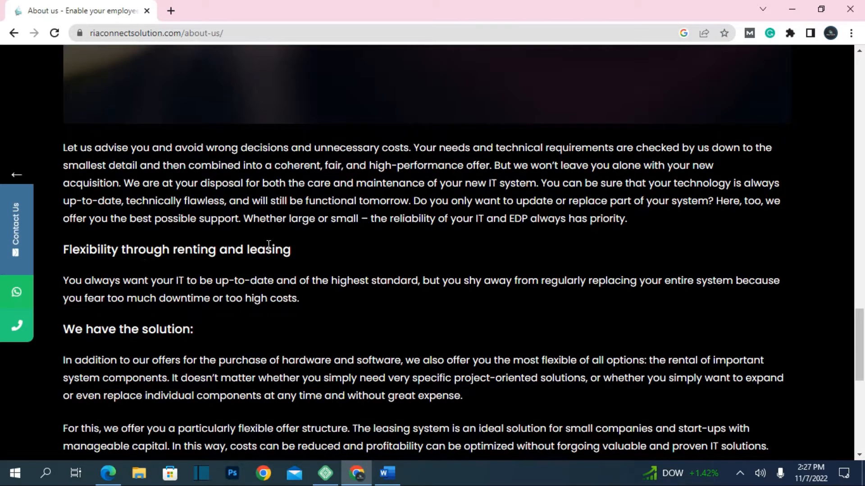
scroll(347, 251, "down", 4)
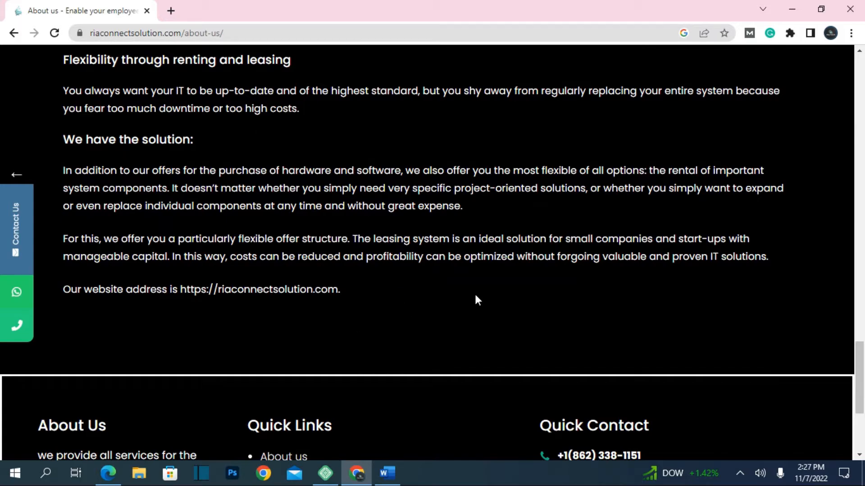
scroll(475, 295, "up", 20)
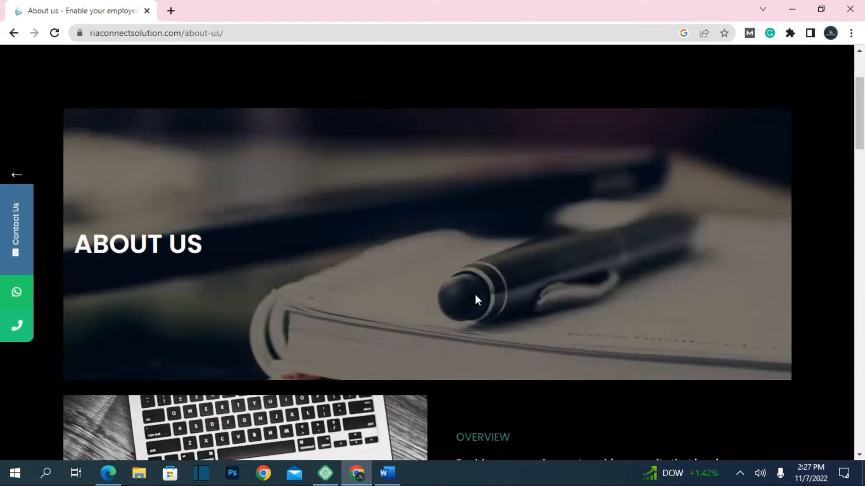
scroll(478, 299, "up", 3)
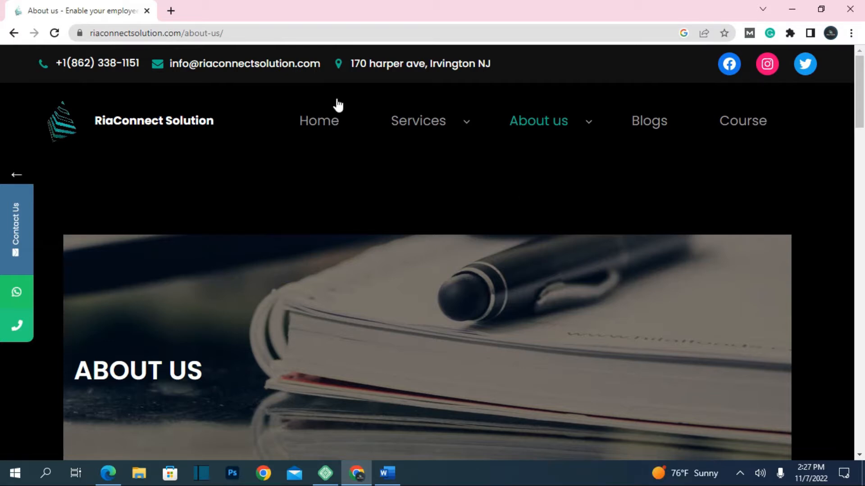
- Search Google for "website design" in a new browser tab
left_click(170, 10)
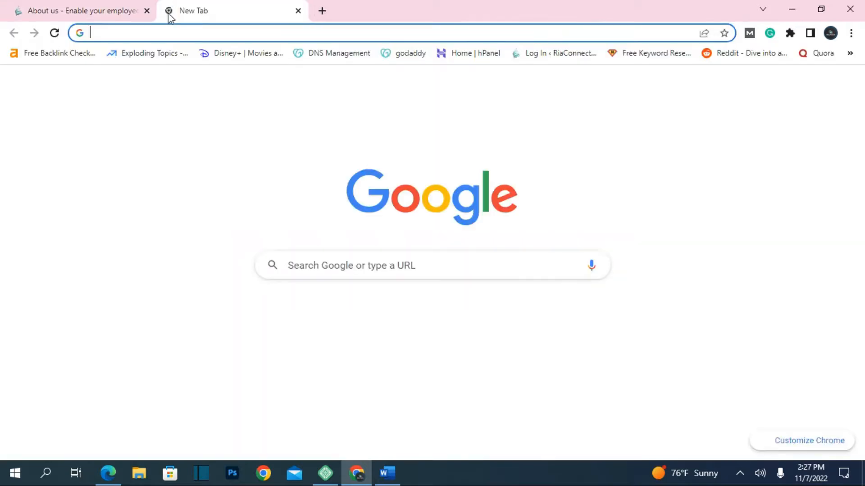
left_click(292, 269)
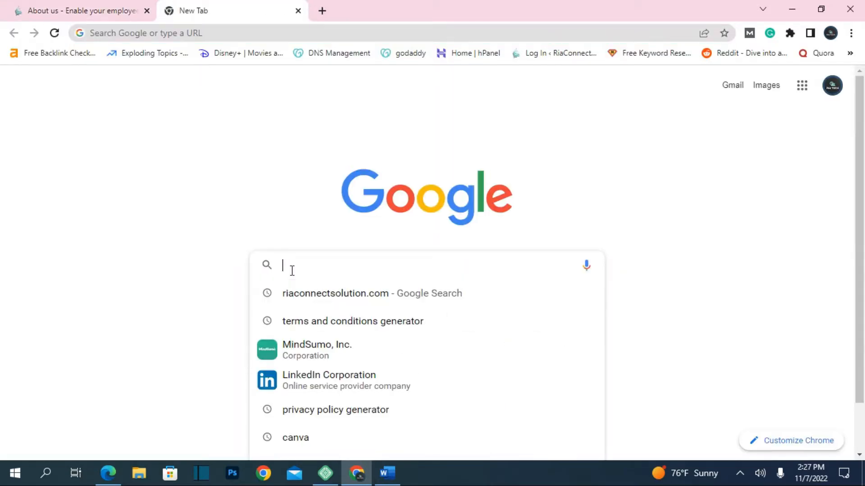
type("web")
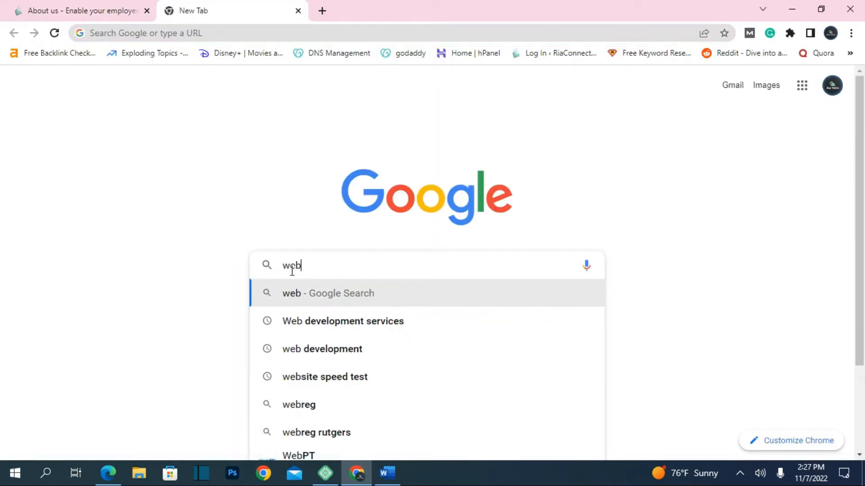
type(" site de")
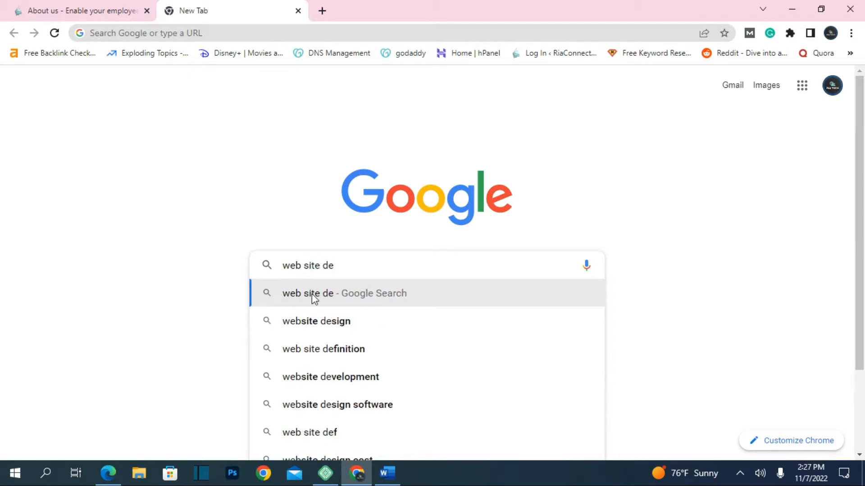
left_click(354, 321)
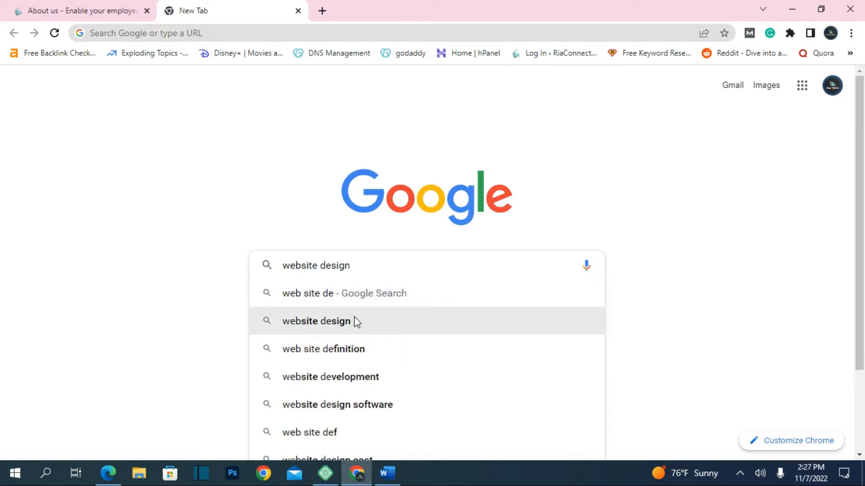
- Open the Design Mate Pro result, dismiss its 50% off form and look through the landing page
left_click(191, 189)
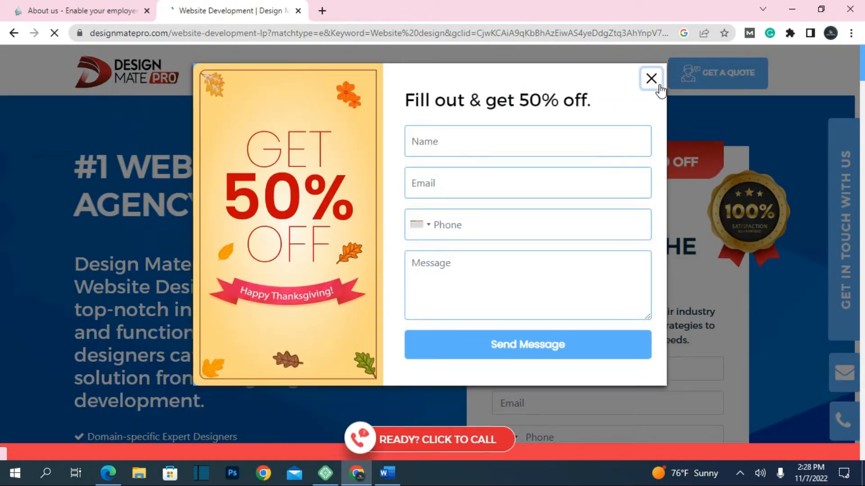
left_click(651, 79)
scroll(391, 146, "down", 15)
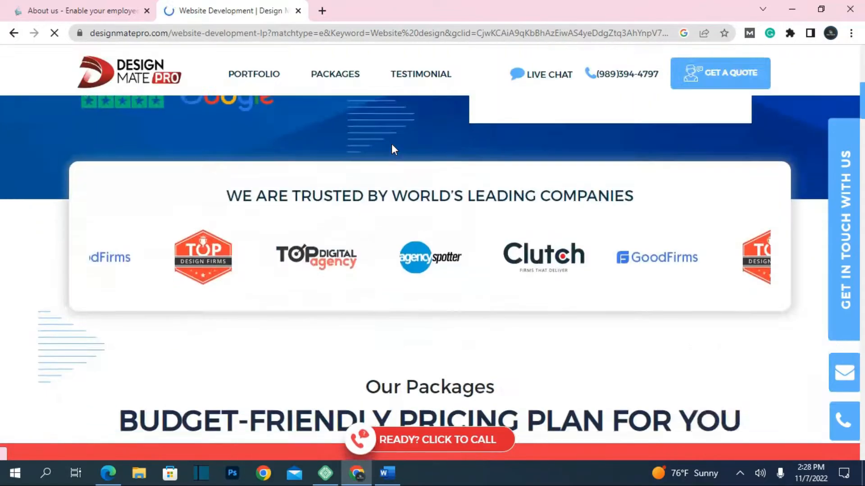
scroll(391, 146, "down", 10)
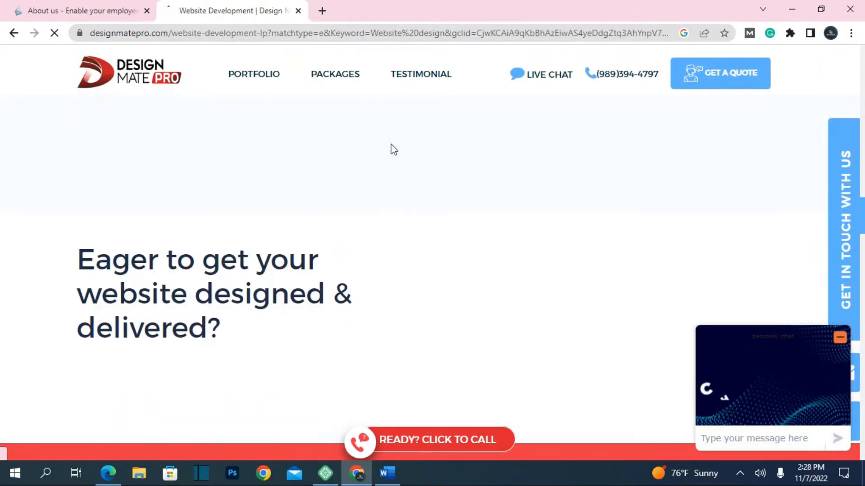
scroll(393, 149, "down", 10)
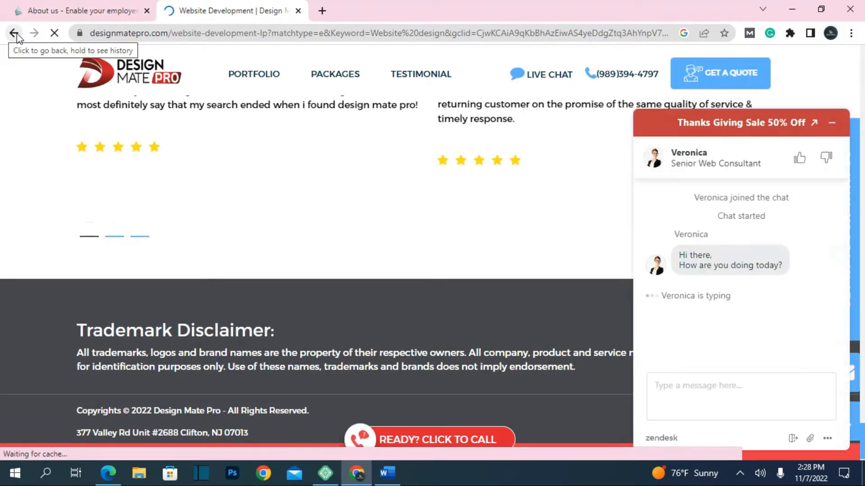
- Return to the search results, open The WebBees website and go to its About page
left_click(13, 33)
scroll(47, 146, "down", 3)
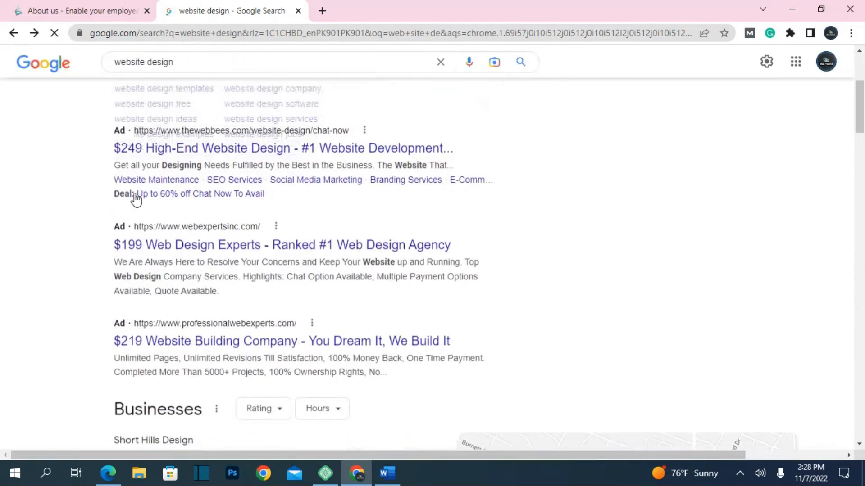
left_click(160, 198)
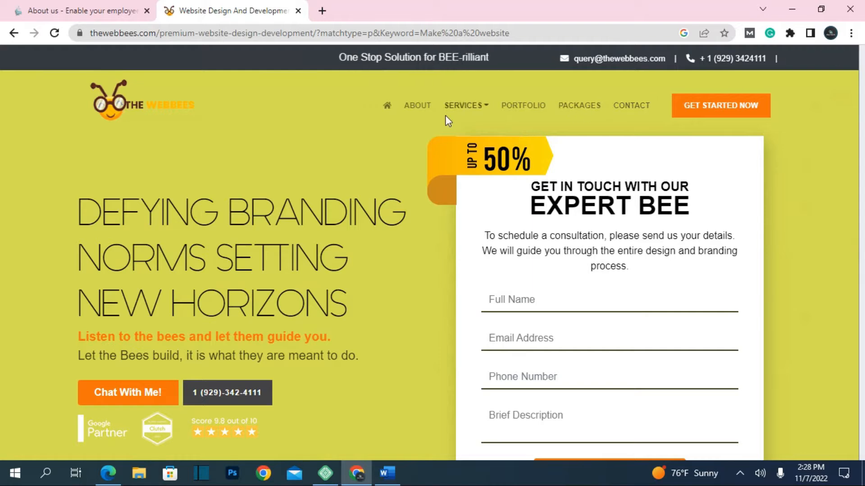
left_click(682, 100)
left_click(576, 80)
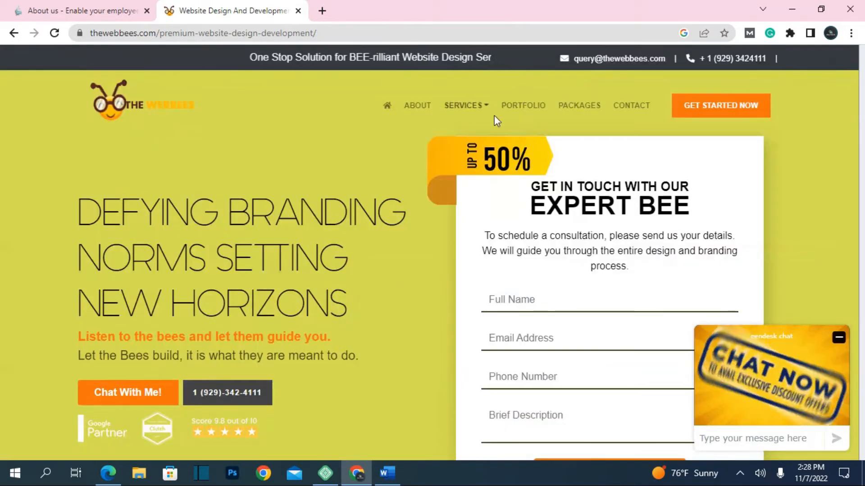
left_click(415, 108)
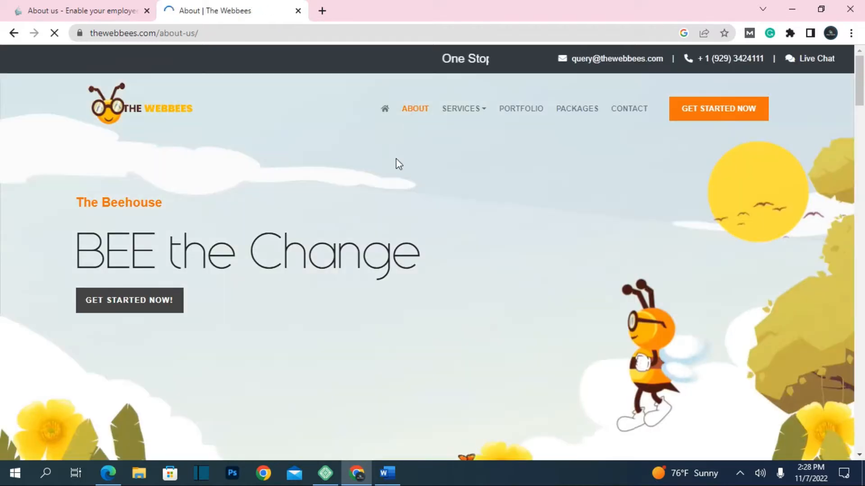
- Examine The WebBees' About Us content, including its vision, mission, core values and client sections
scroll(396, 164, "down", 10)
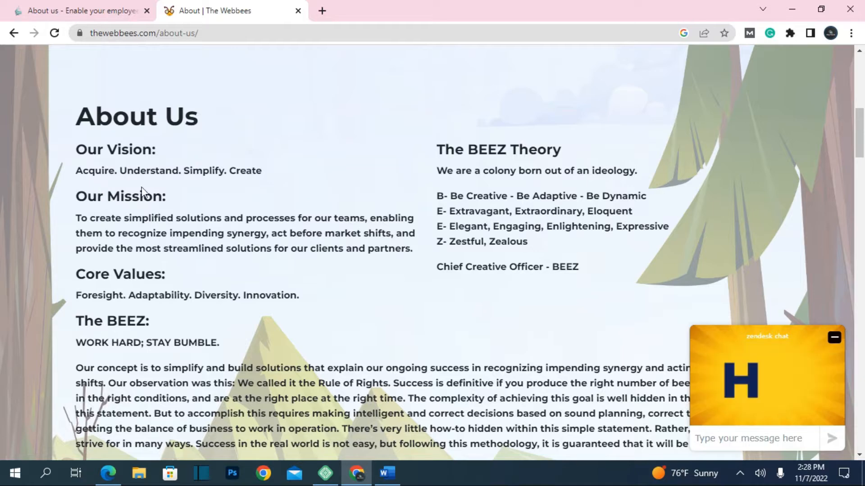
scroll(148, 202, "down", 1)
scroll(117, 219, "down", 3)
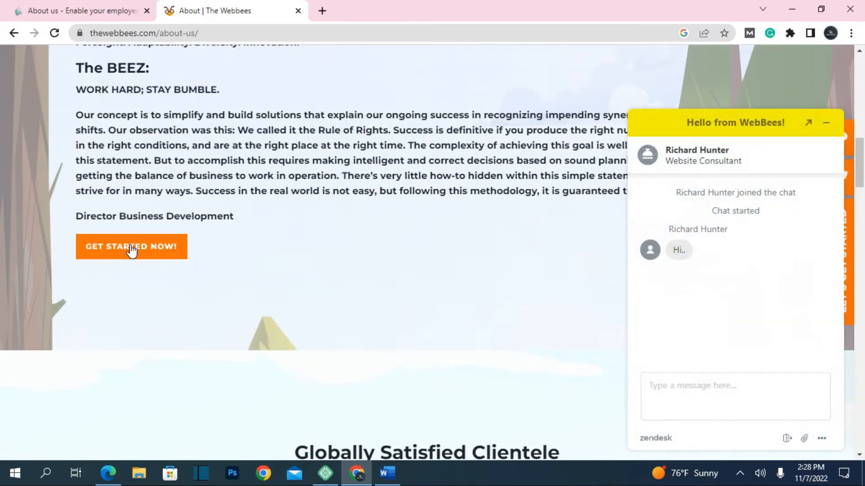
scroll(132, 252, "down", 3)
scroll(270, 353, "down", 7)
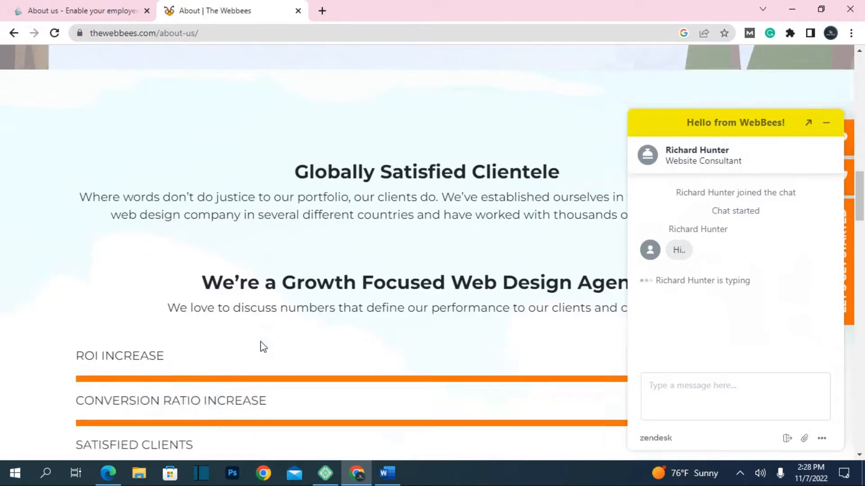
- Look through the rest of The WebBees' About page, including its statistics, client reviews and footer, minimizing the chat window
scroll(255, 340, "down", 5)
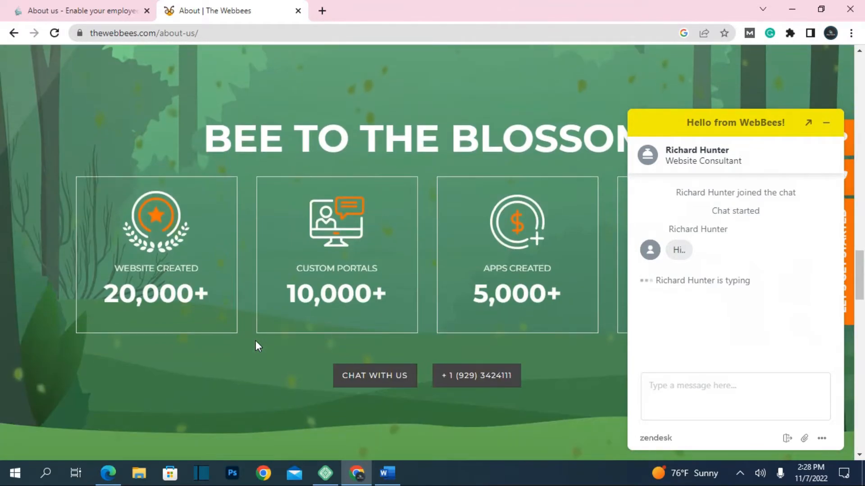
left_click(826, 123)
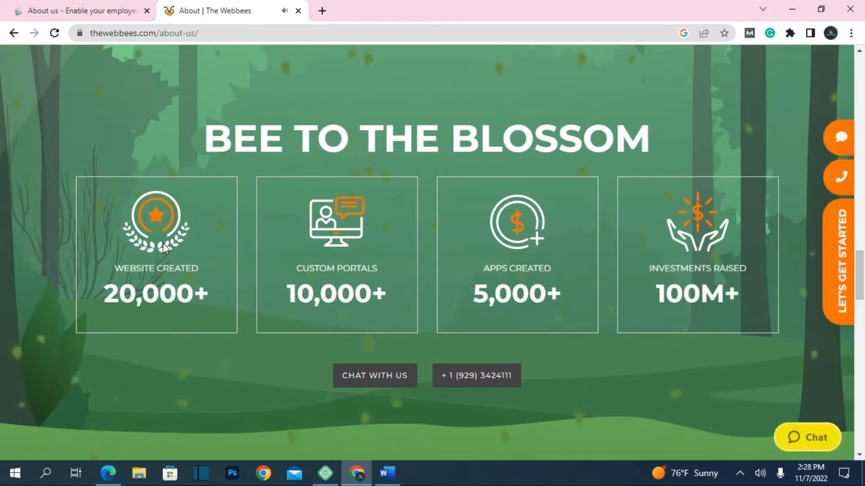
scroll(167, 243, "down", 5)
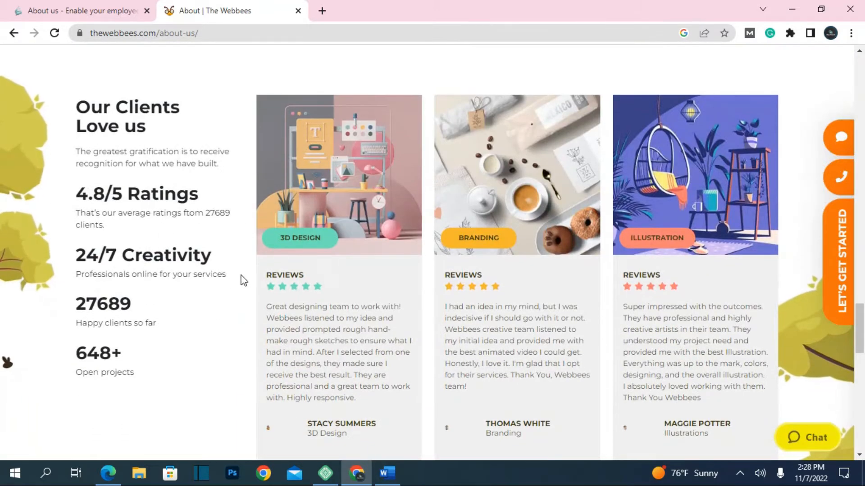
scroll(241, 275, "down", 10)
scroll(242, 275, "down", 5)
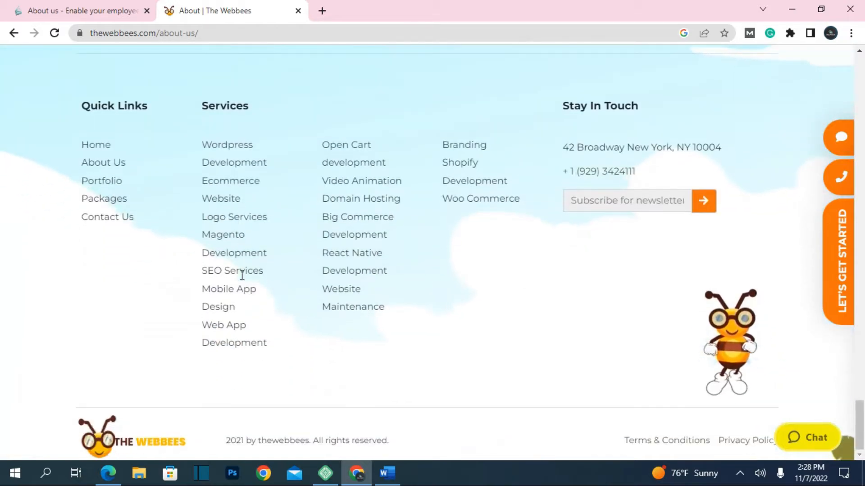
scroll(243, 281, "up", 5)
scroll(242, 281, "up", 15)
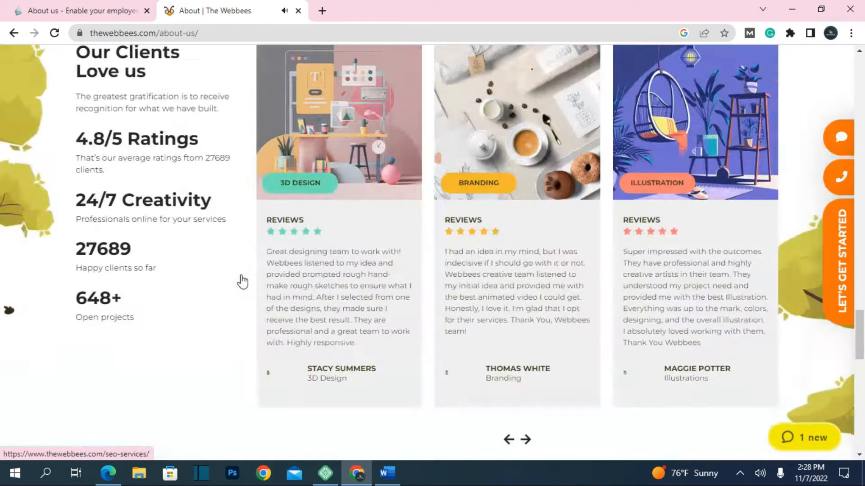
scroll(242, 281, "up", 15)
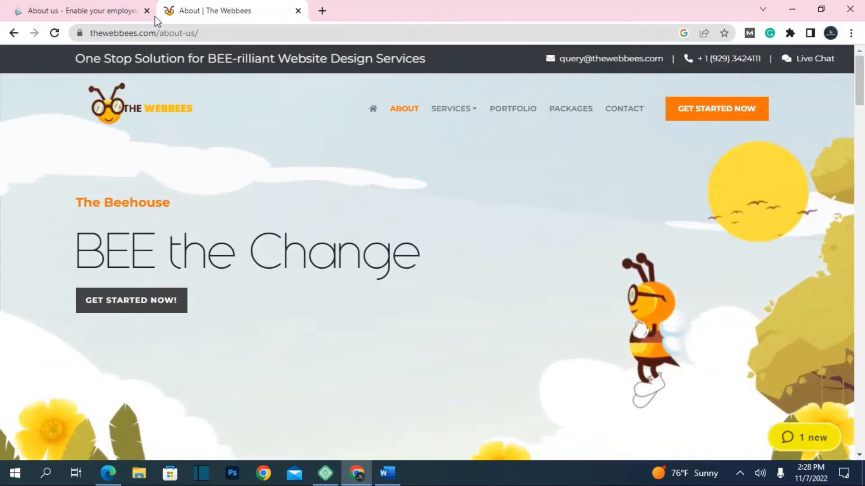
- Bring up the WordPress page editor in Edge, and copy the OVERVIEW heading, subheading and paragraph from the riaconnectsolution.com About page in Chrome
left_click(108, 476)
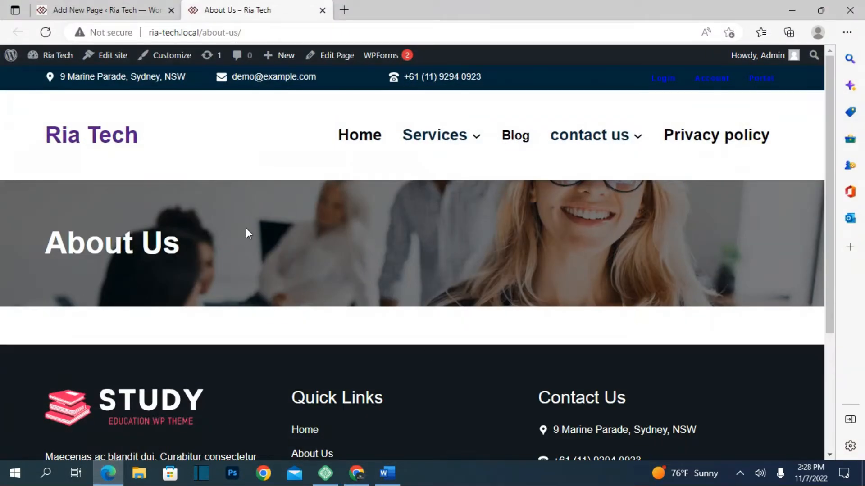
left_click(105, 6)
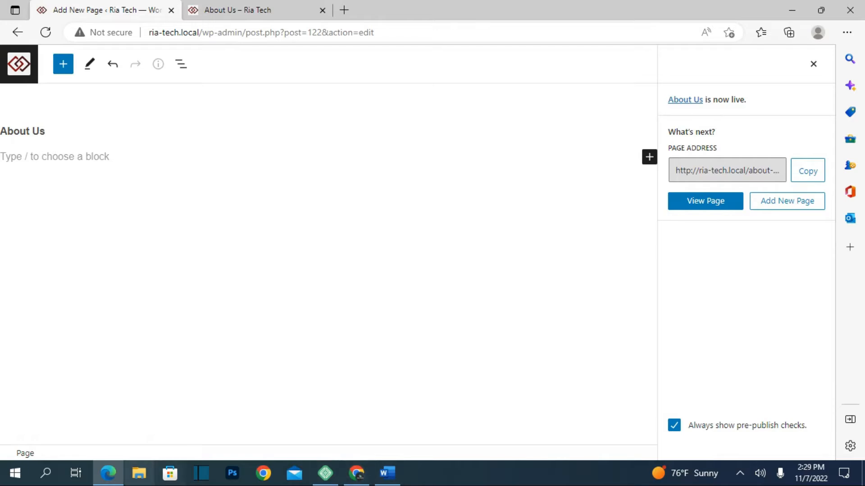
left_click(356, 473)
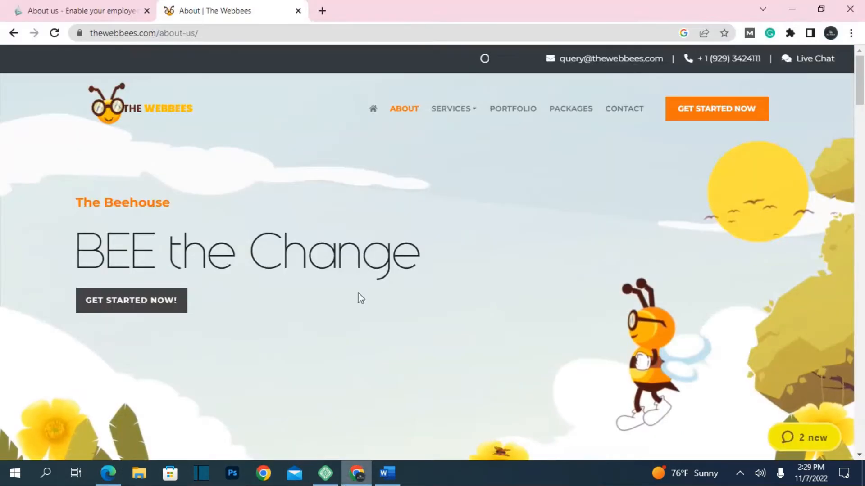
left_click(67, 2)
scroll(446, 374, "down", 6)
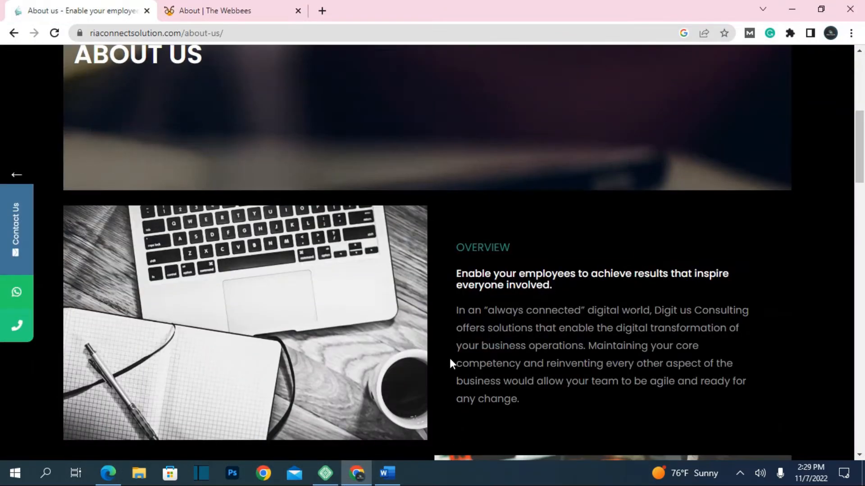
left_click_drag(460, 247, 549, 399)
key("ctrl+c")
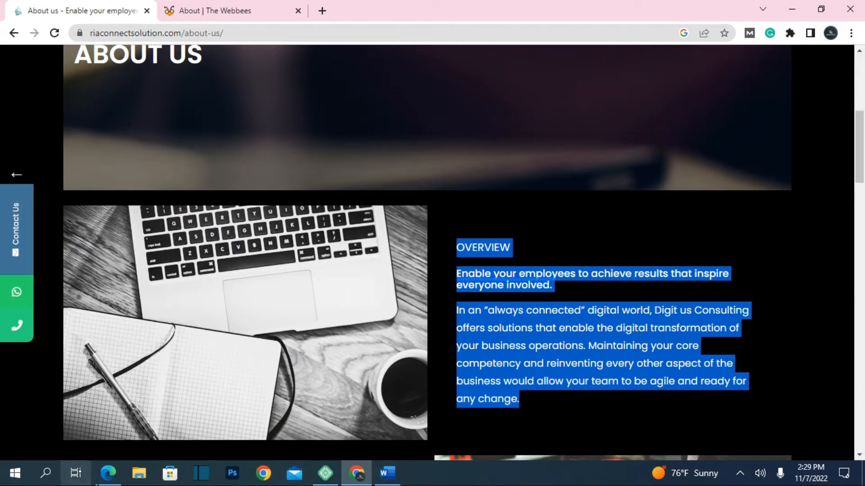
- Switch to the WordPress editor in Edge and paste the copied overview text under the About Us title
left_click(108, 473)
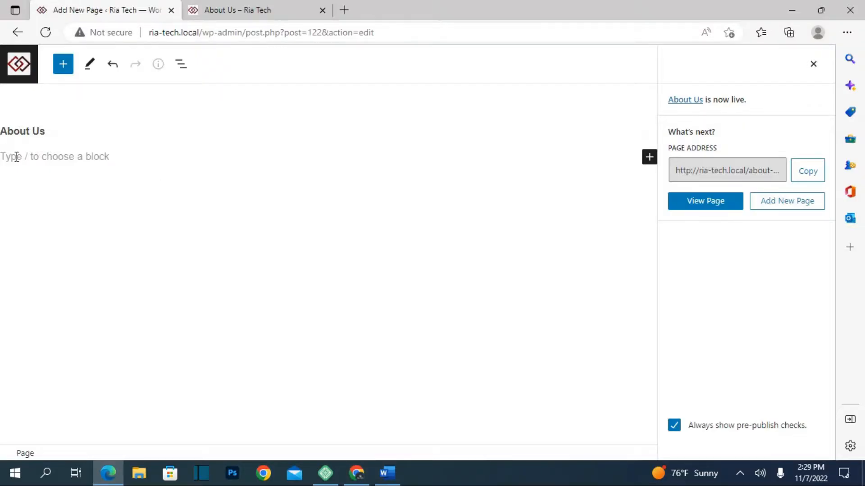
left_click(16, 157)
key("ctrl+v")
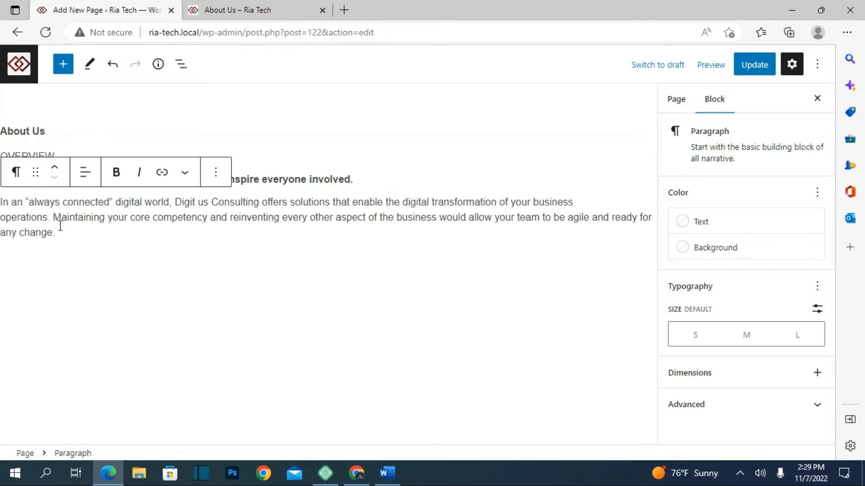
key("Return")
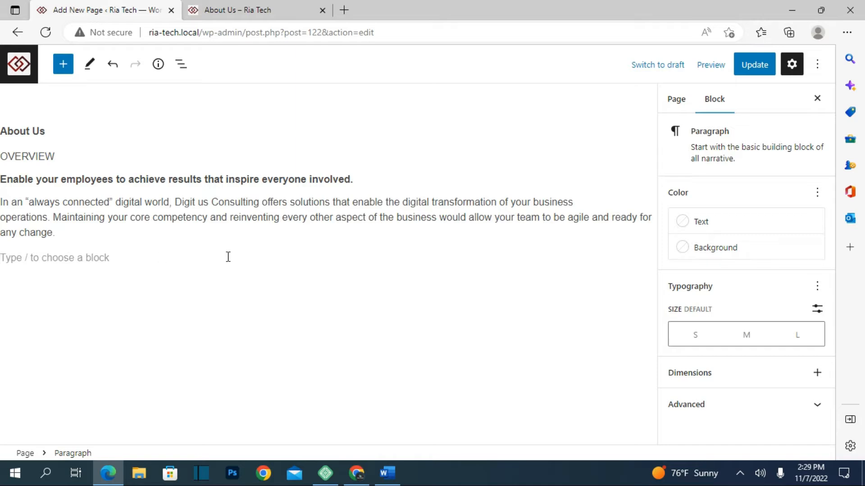
key("BackSpace")
left_click(397, 275)
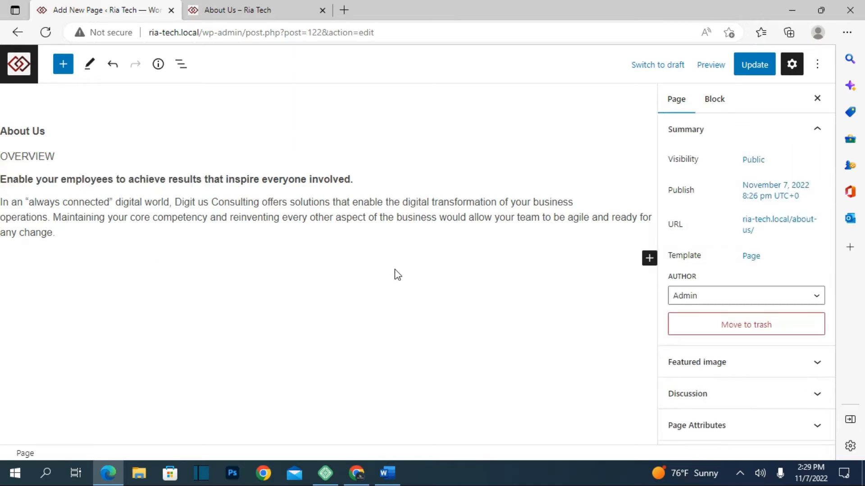
- Insert a Media & Text block below the overview text and upload the pexels-serpstat desk photo from Downloads into it
left_click(649, 259)
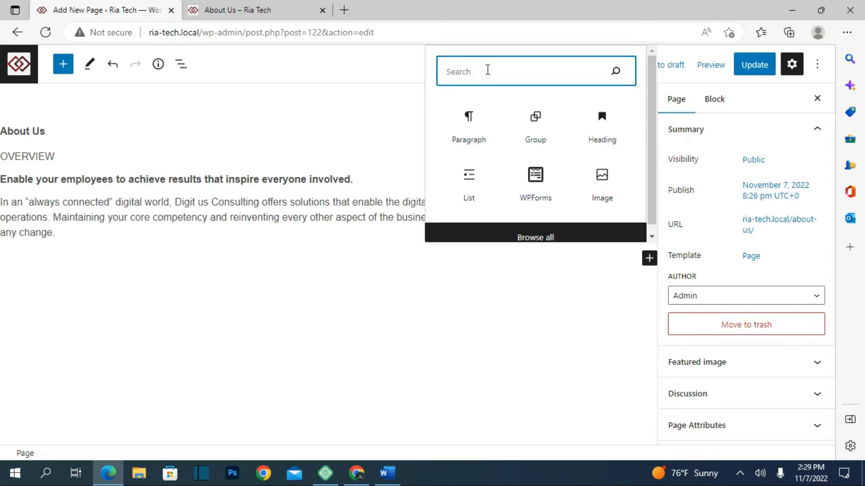
type("im")
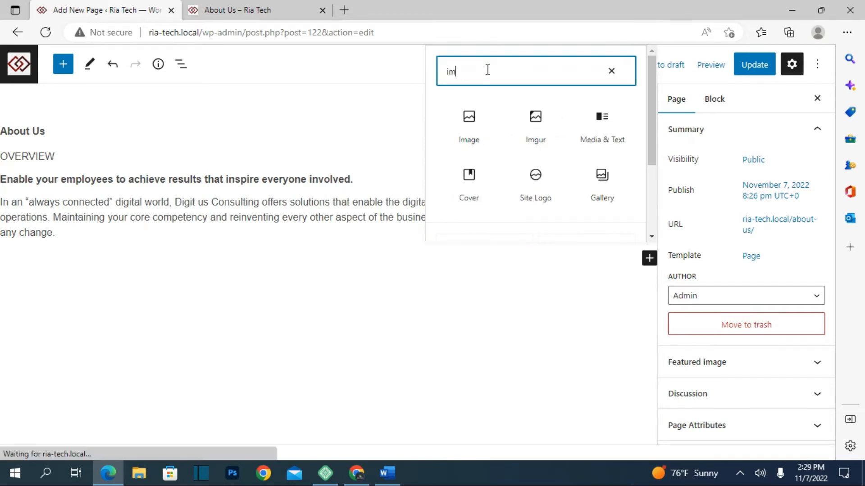
left_click(606, 141)
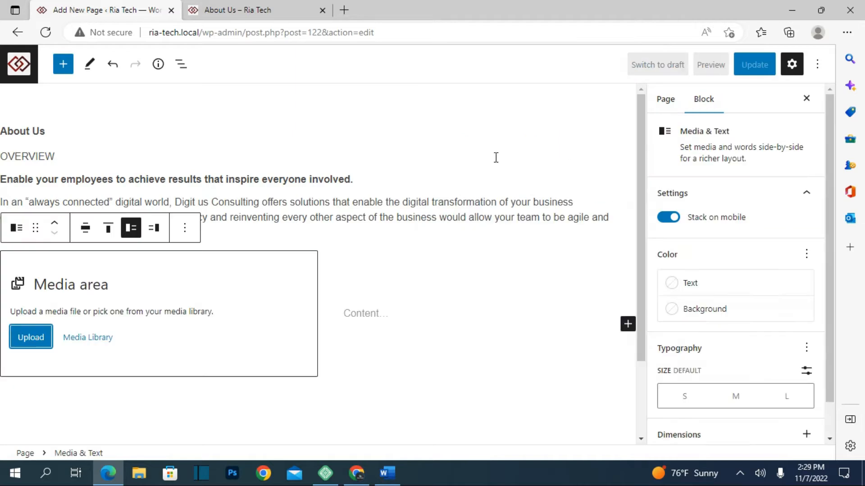
left_click(41, 341)
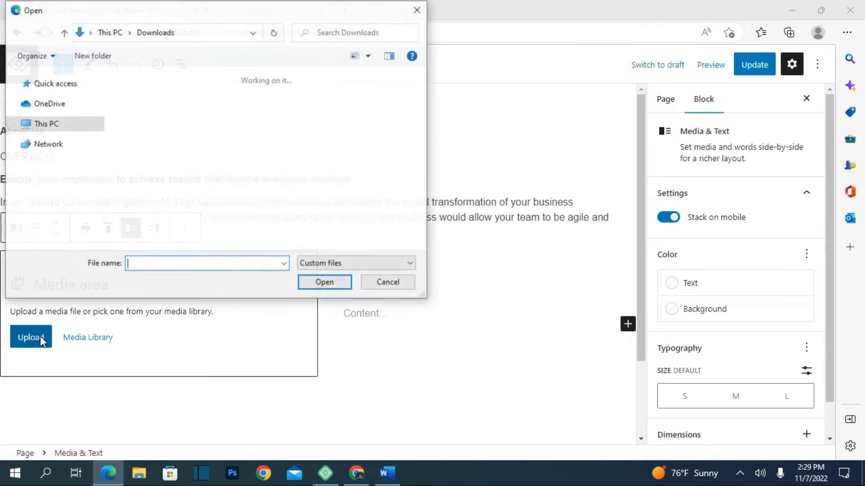
scroll(133, 150, "down", 5)
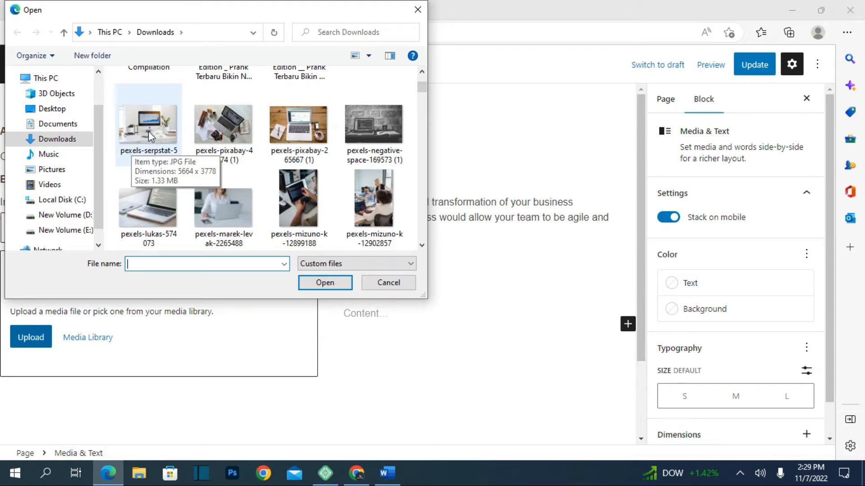
left_click(148, 131)
left_click(323, 282)
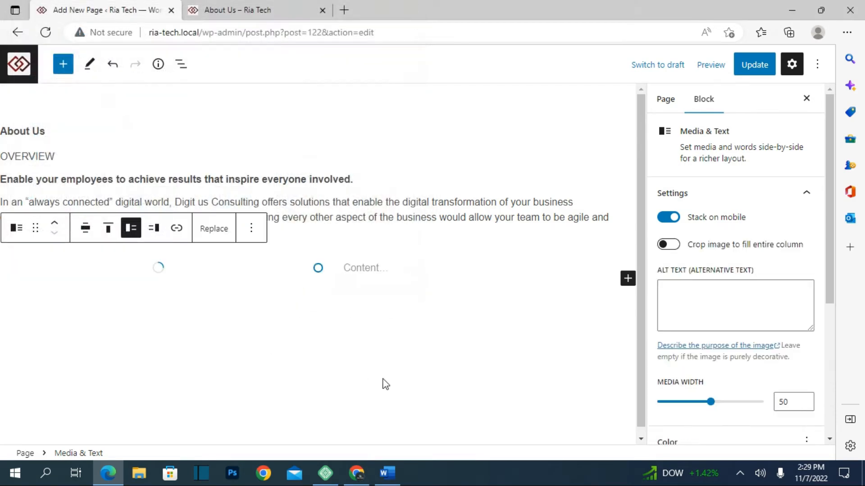
- Copy the "We are your reliable partner" heading and paragraph from the riaconnectsolution.com About page in Chrome
left_click(372, 355)
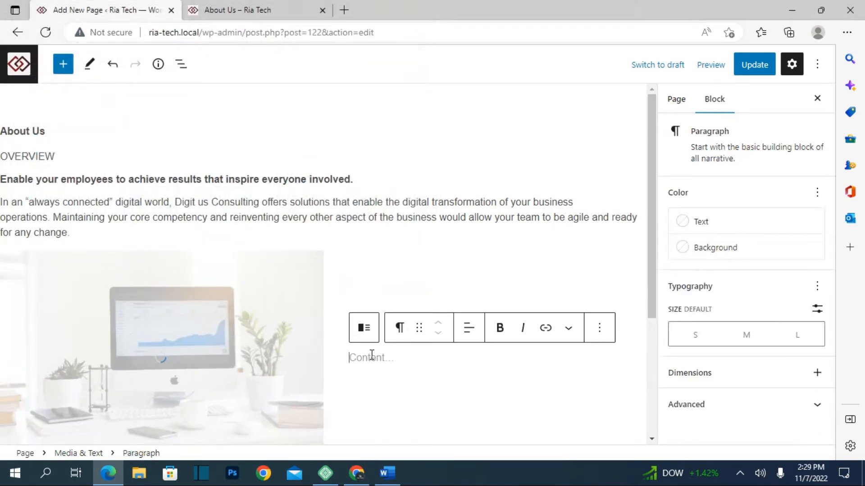
scroll(396, 392, "down", 4)
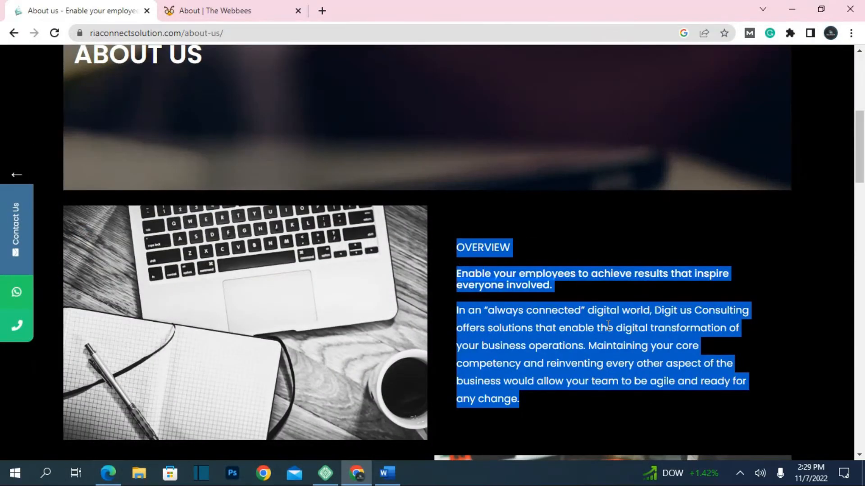
scroll(517, 308, "down", 7)
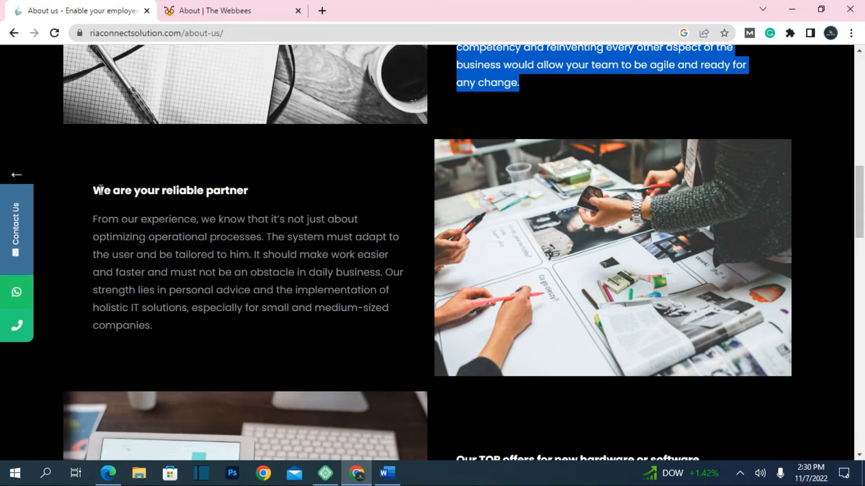
left_click_drag(97, 189, 168, 331)
key("ctrl+c")
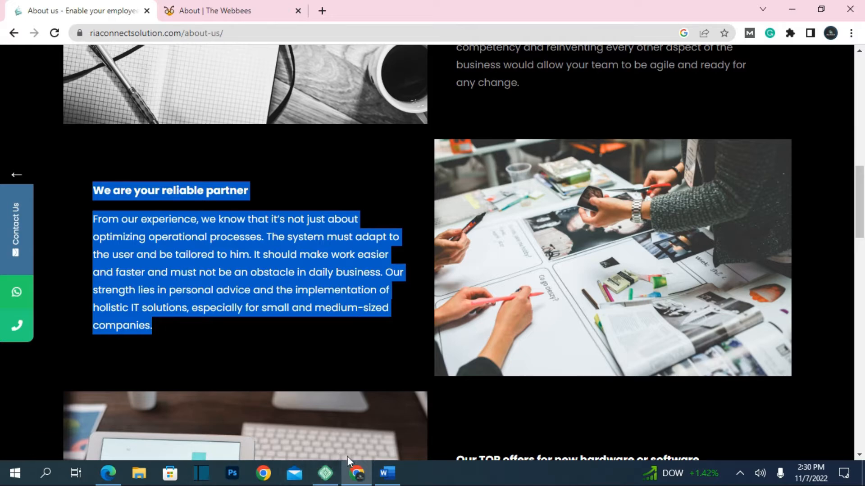
- Return to the WordPress editor in Edge and paste the copied partner text beside the photo in the Media & Text block
left_click(383, 482)
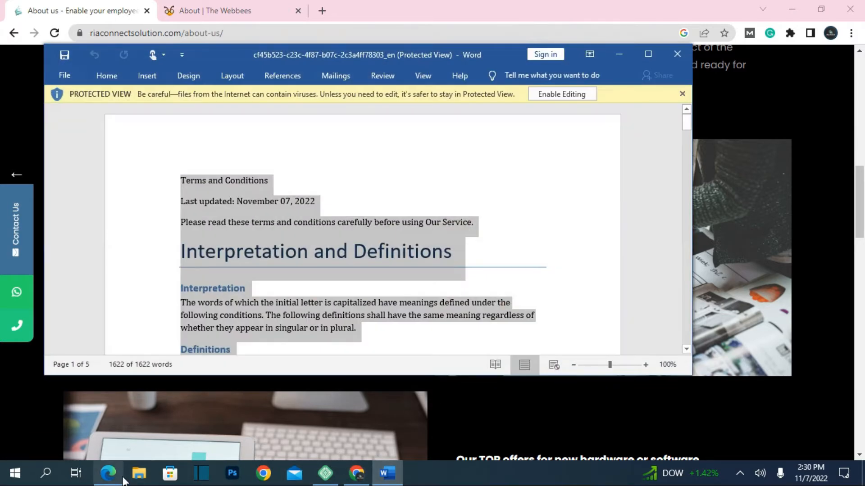
mouse_move(115, 474)
left_click(130, 462)
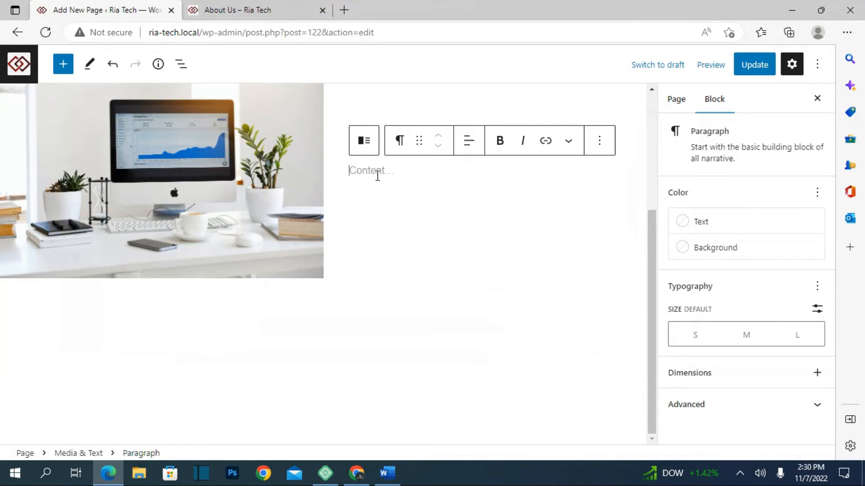
key("ctrl+v")
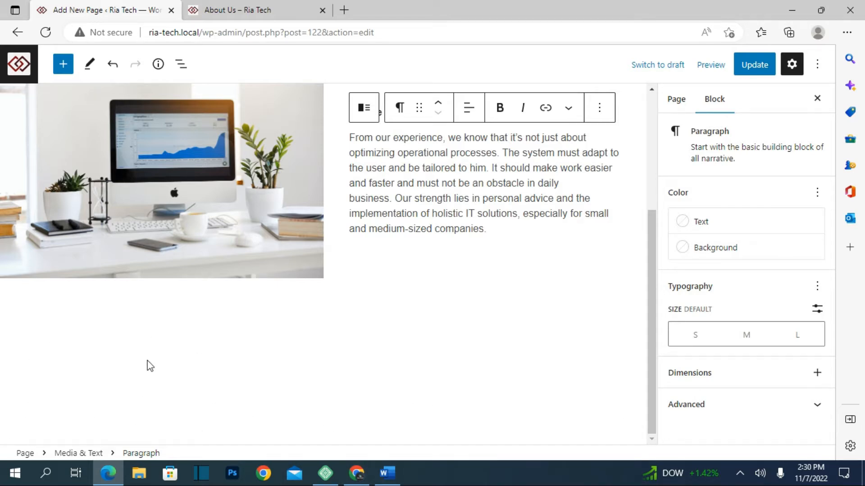
left_click(274, 362)
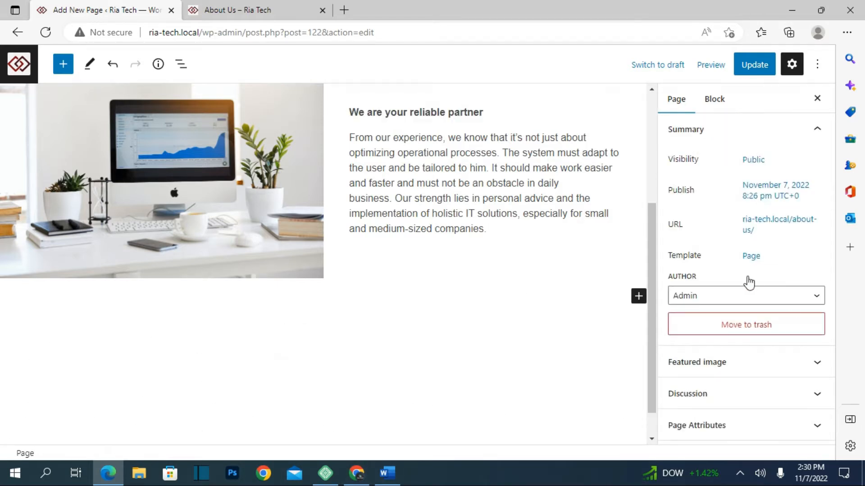
- Add a WPForms block below the Media & Text block, select the "Contact from" form and show its title
left_click(639, 296)
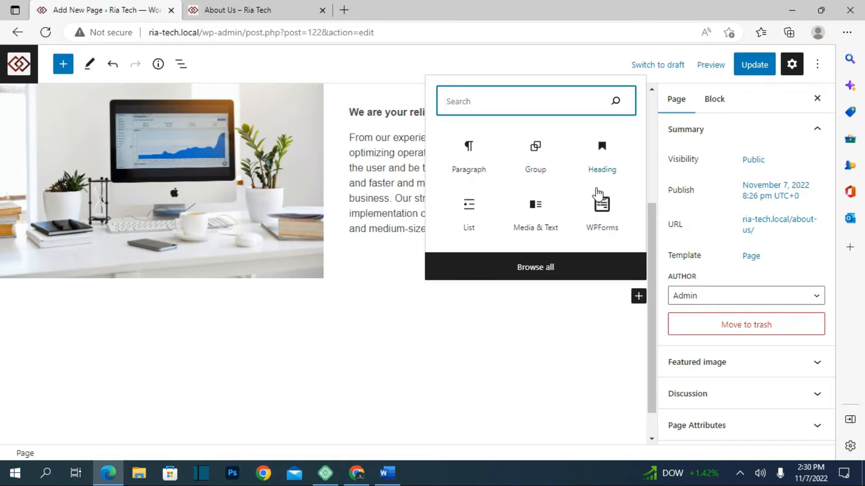
left_click(613, 214)
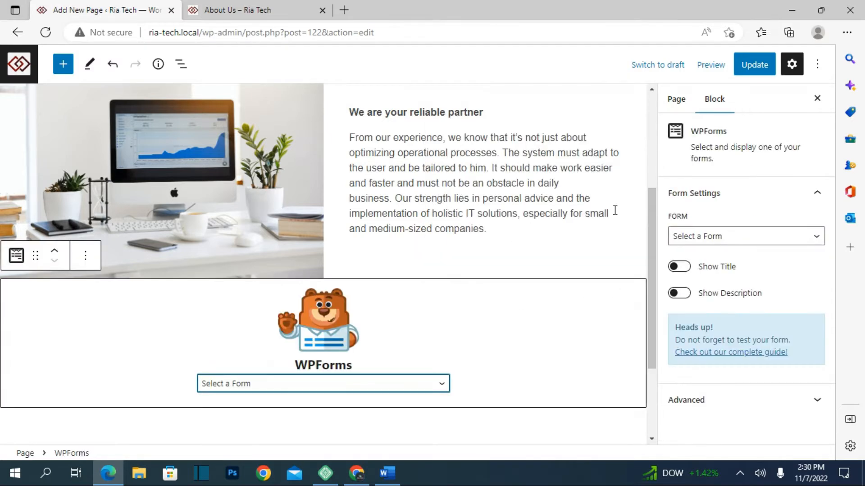
left_click(441, 383)
left_click(286, 415)
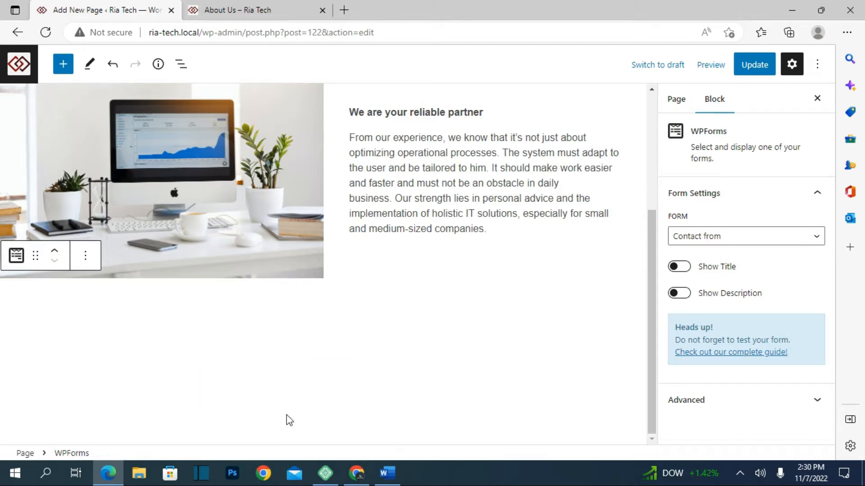
scroll(351, 324, "down", 3)
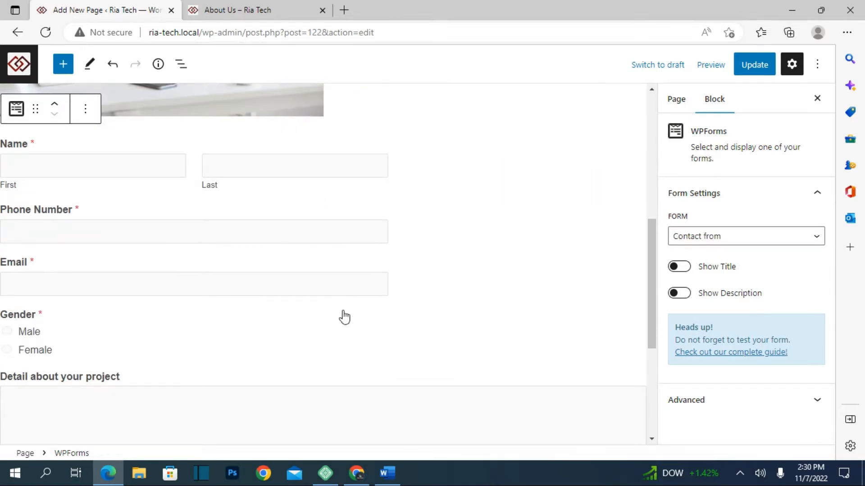
left_click(685, 269)
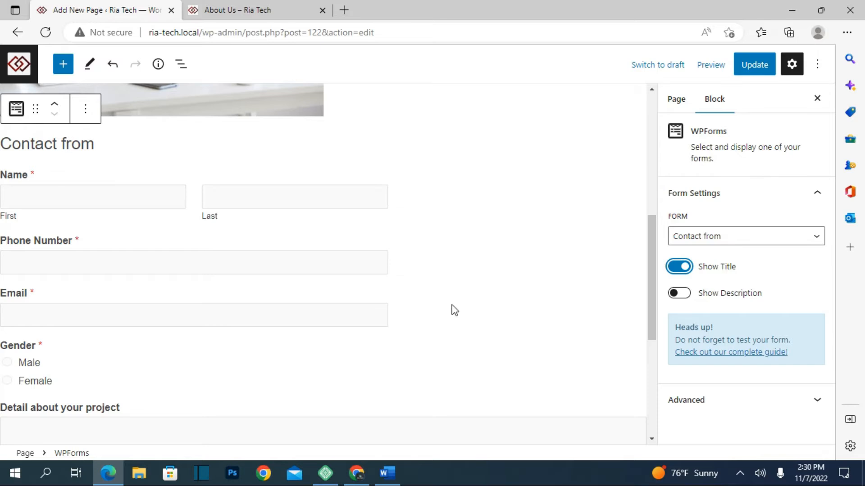
scroll(428, 250, "down", 5)
scroll(430, 257, "up", 6)
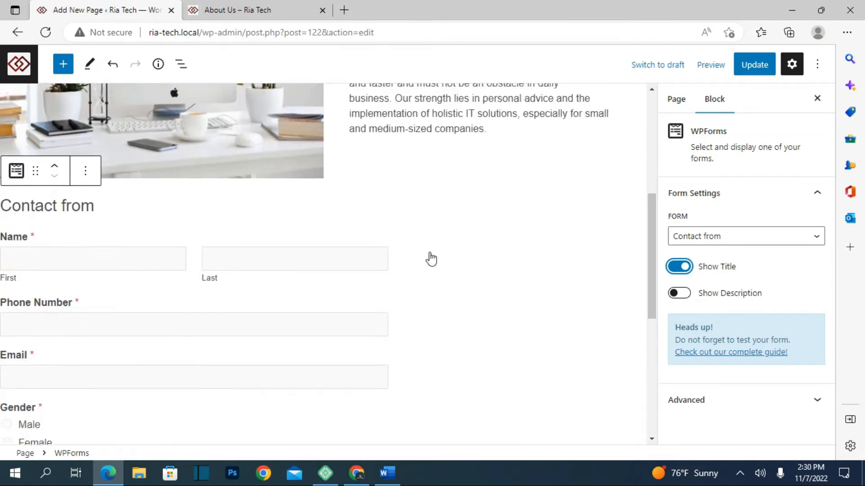
- Open the site's contact us page and copy its intro text from "What Can We Do For You!" through "We are ready to help you."
scroll(430, 257, "down", 4)
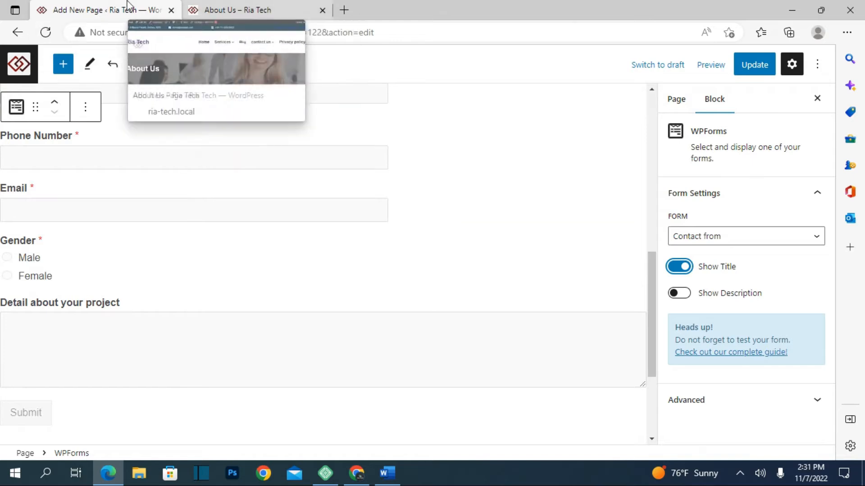
left_click(271, 7)
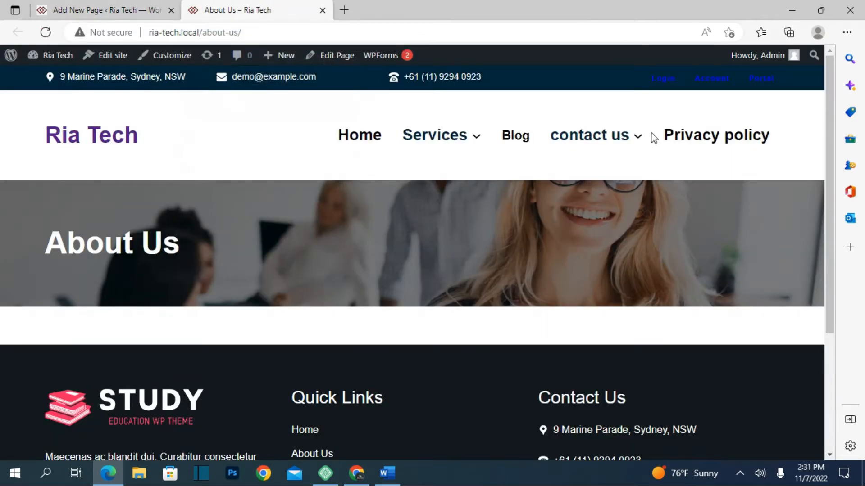
left_click(595, 140)
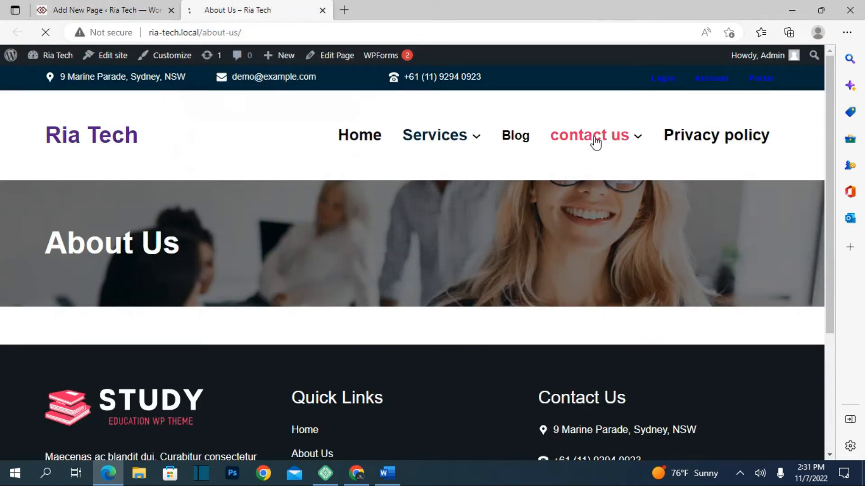
scroll(265, 186, "down", 3)
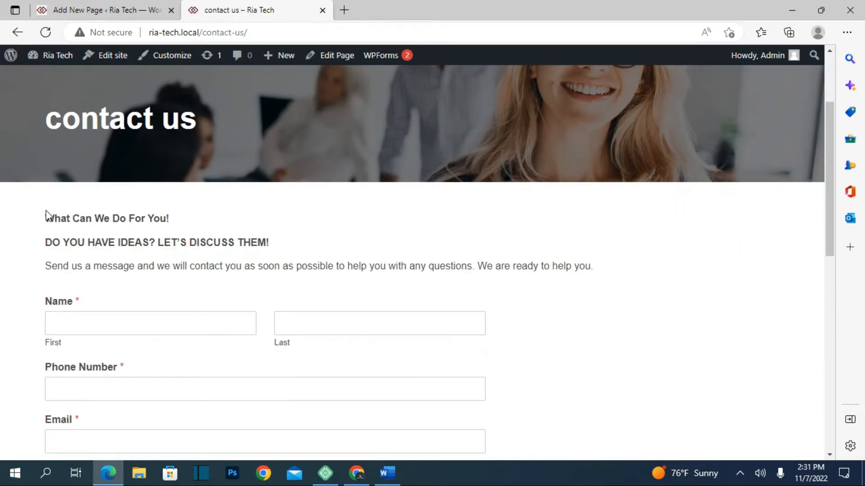
left_click_drag(46, 214, 593, 271)
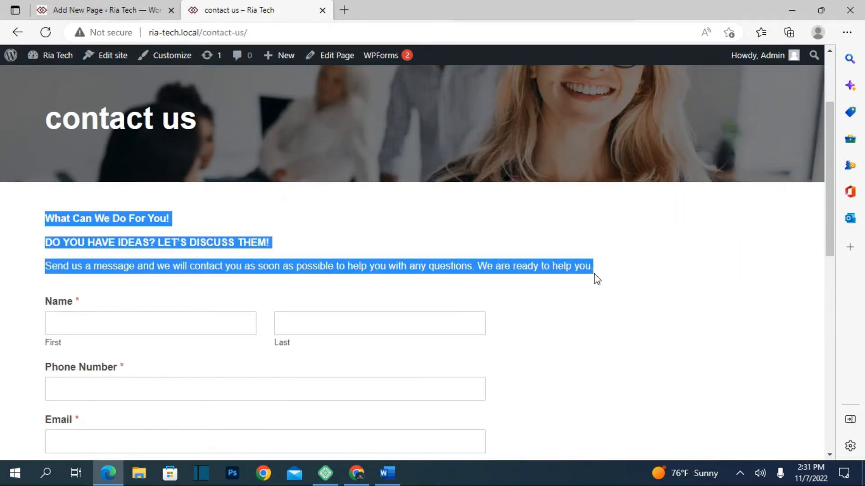
right_click(593, 274)
left_click(367, 194)
- Return to the page editor and paste the copied intro text into a new Paragraph block below the contact form
left_click(86, 10)
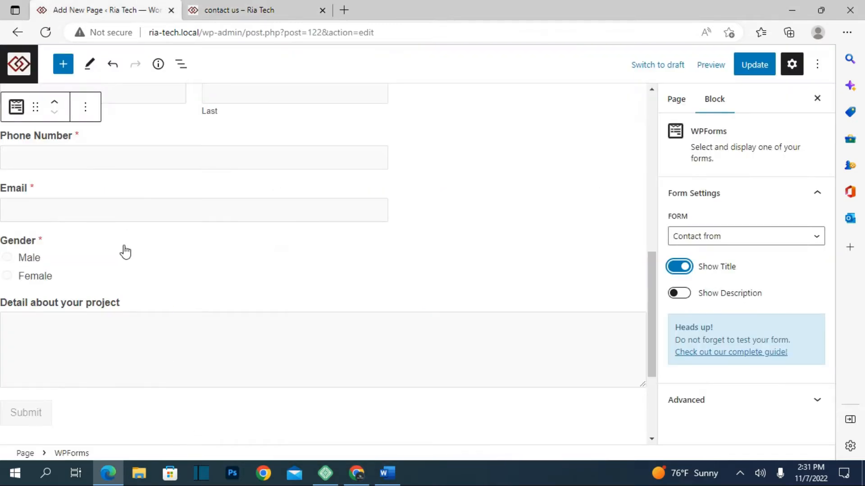
scroll(505, 243, "up", 7)
scroll(507, 252, "down", 5)
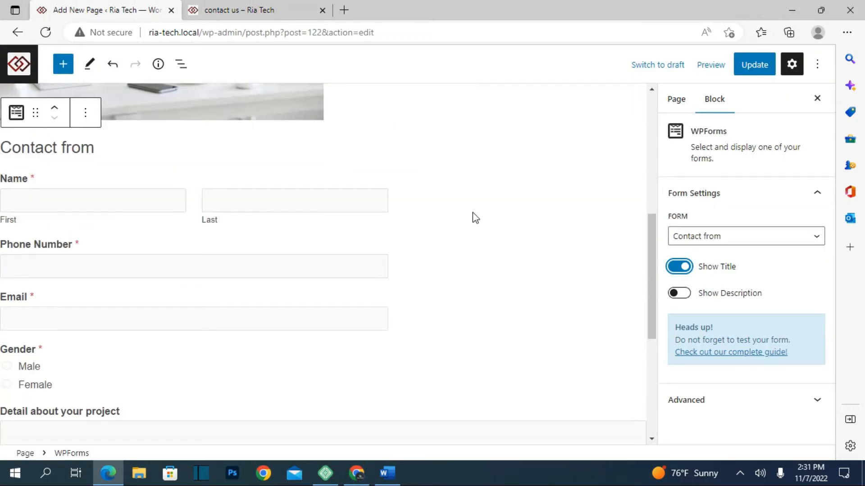
scroll(360, 260, "up", 2)
left_click(360, 225)
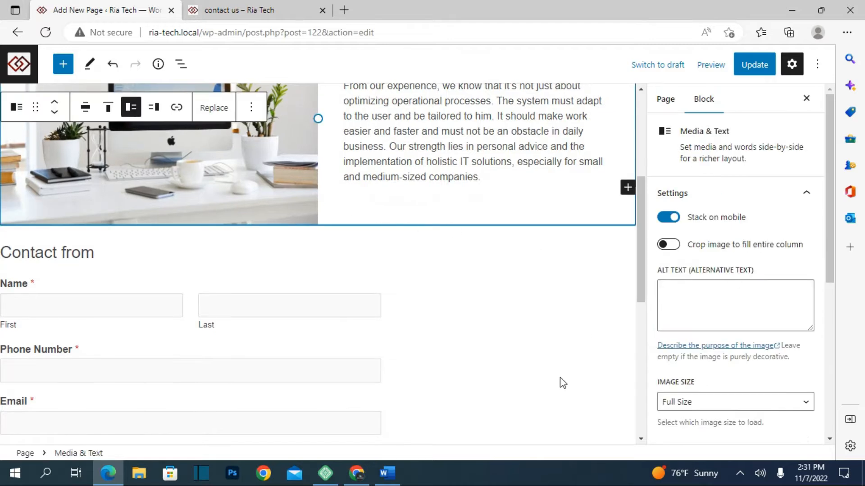
scroll(558, 378, "down", 6)
left_click(6, 402)
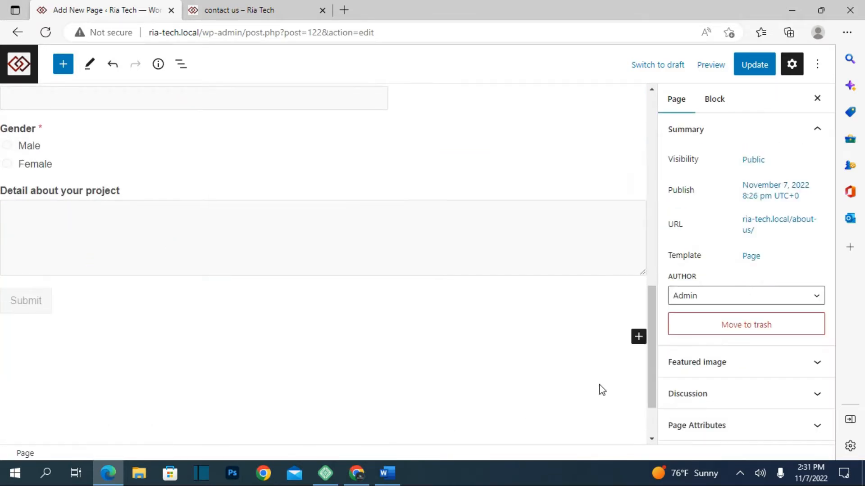
left_click(639, 336)
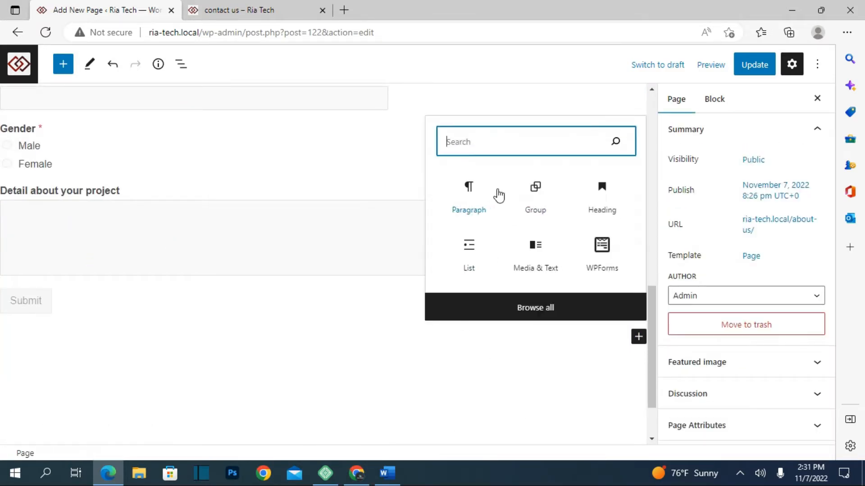
left_click(481, 200)
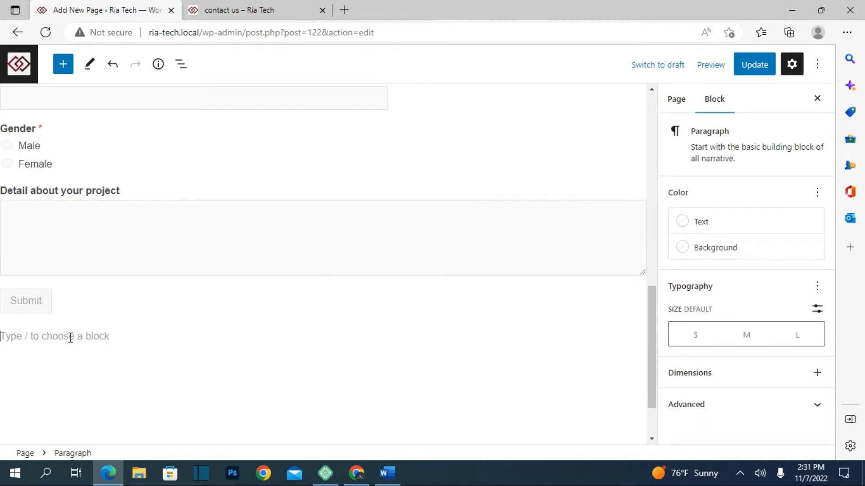
key("ctrl+v")
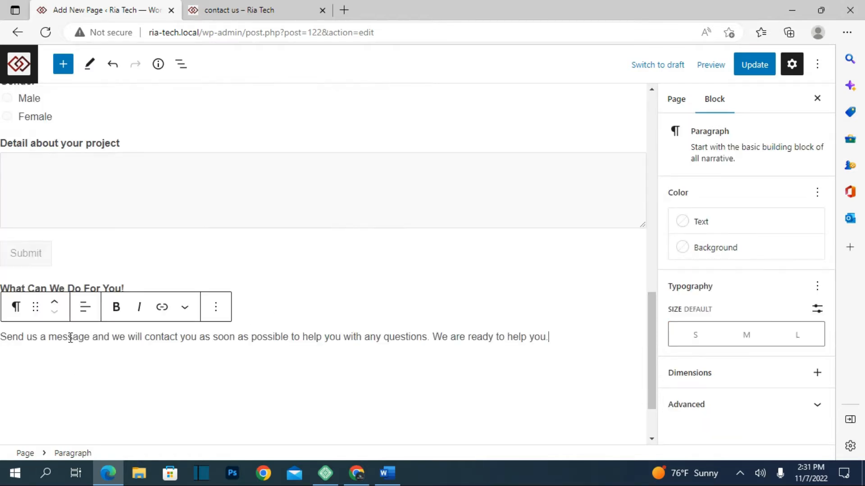
- Move the three pasted intro text blocks above the contact form, keeping their original order
left_click(65, 292)
left_click(54, 254)
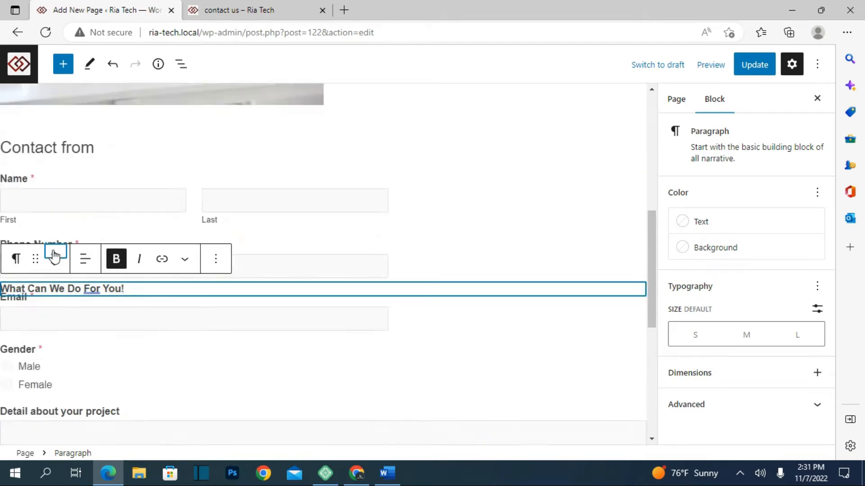
scroll(76, 320, "down", 6)
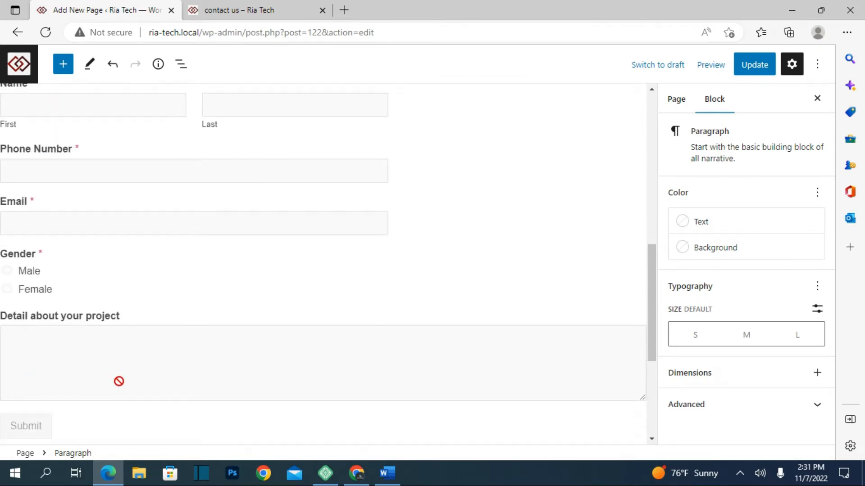
scroll(117, 380, "down", 4)
left_click(106, 301)
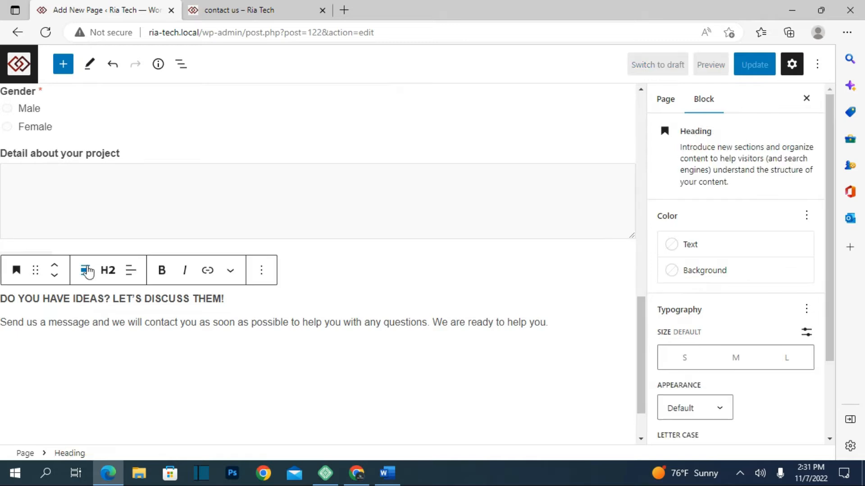
left_click(61, 268)
scroll(117, 347, "down", 8)
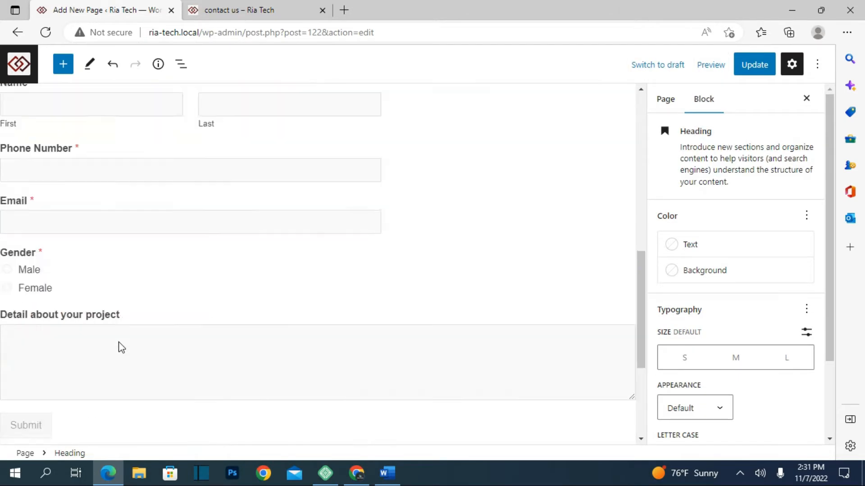
left_click(117, 363)
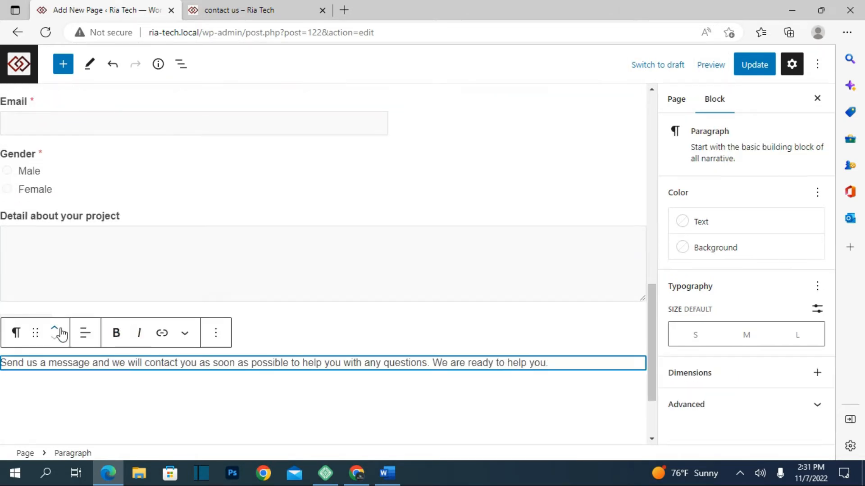
left_click(55, 326)
scroll(444, 309, "down", 4)
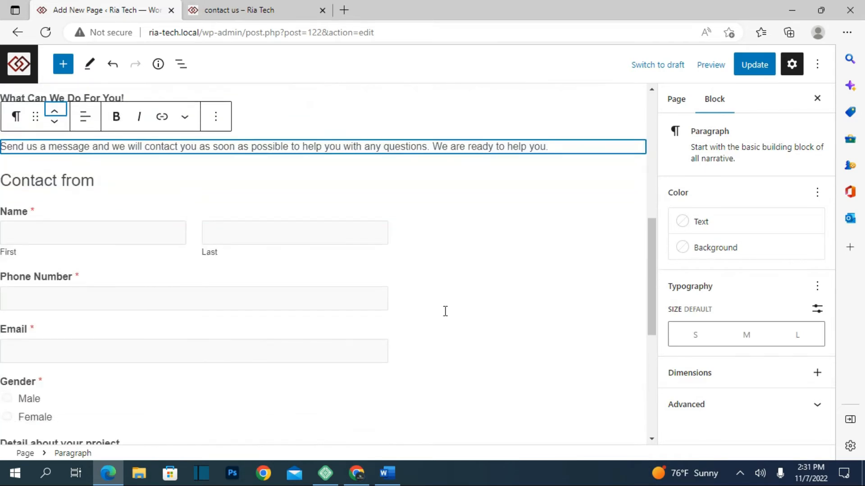
- Update the page, then open the published About Us page in a new tab and review it from header to form
scroll(444, 350, "down", 2)
left_click(750, 69)
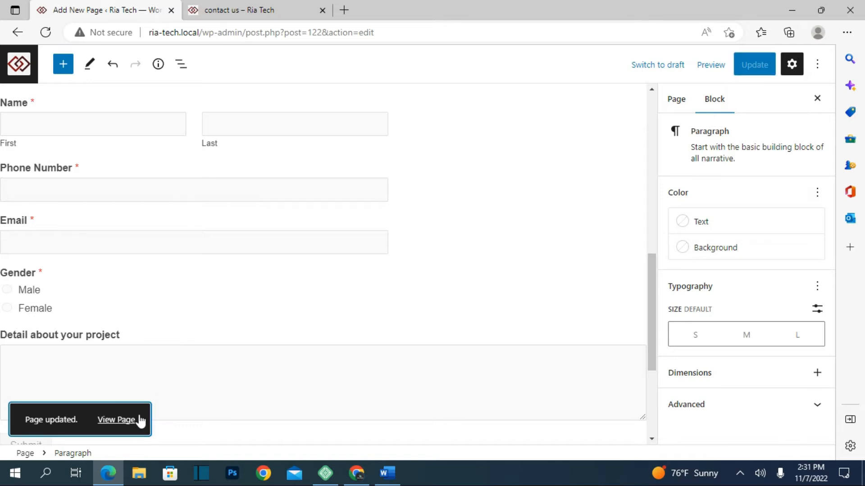
right_click(139, 418)
right_click(125, 423)
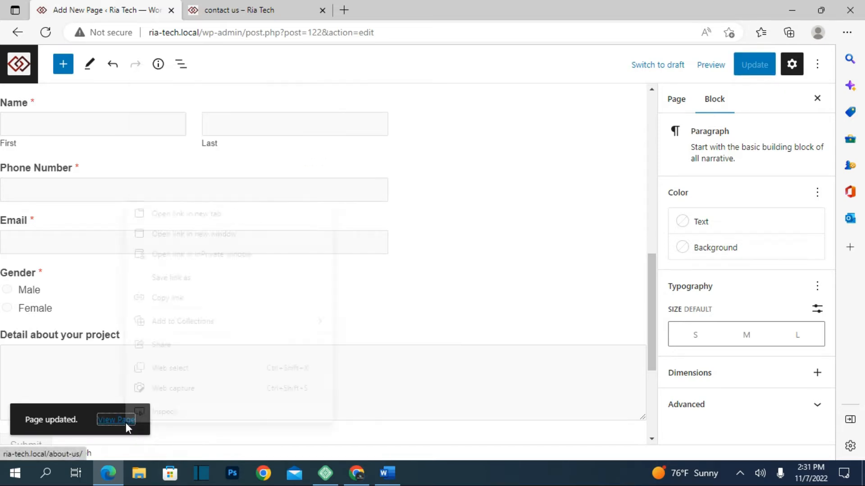
left_click(231, 208)
left_click(424, 6)
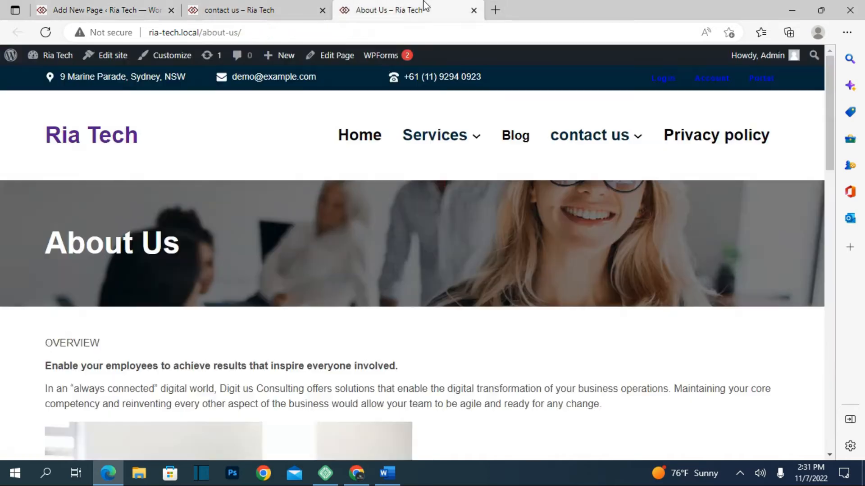
scroll(153, 417, "down", 15)
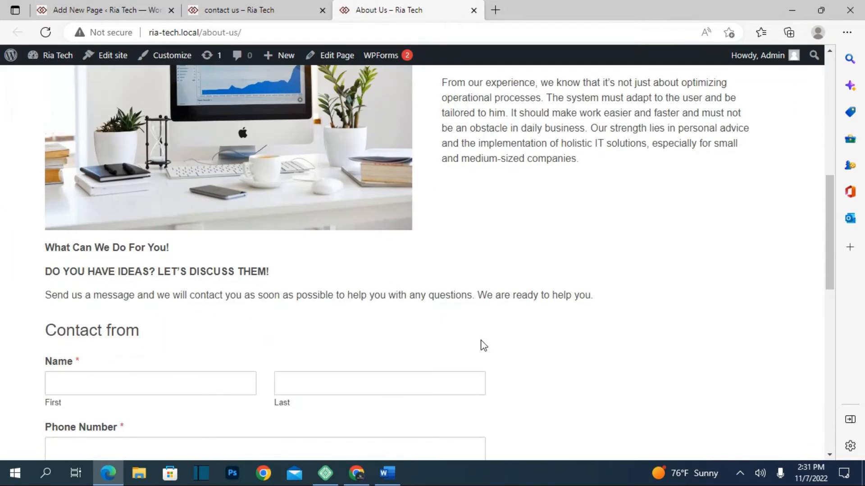
scroll(461, 372, "down", 5)
scroll(454, 326, "up", 6)
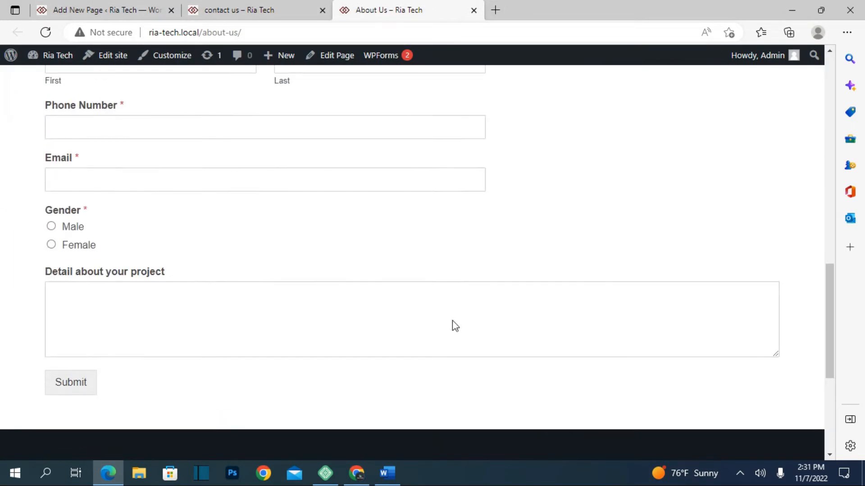
scroll(452, 323, "up", 10)
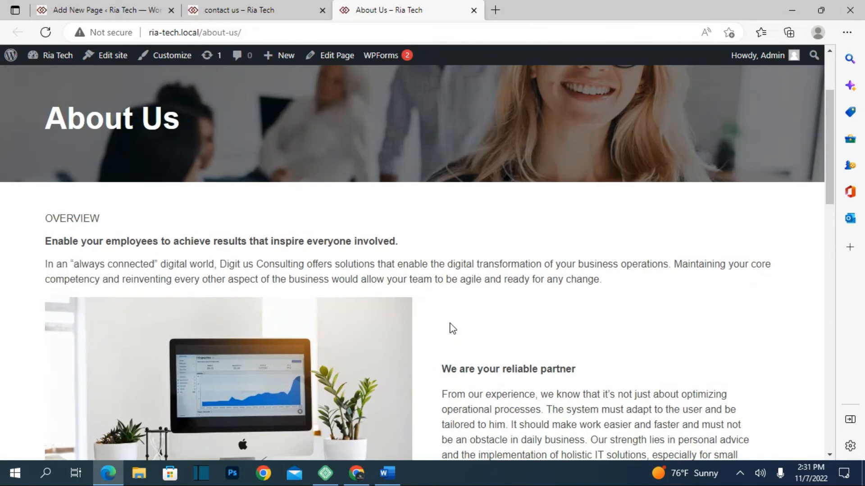
scroll(442, 350, "up", 3)
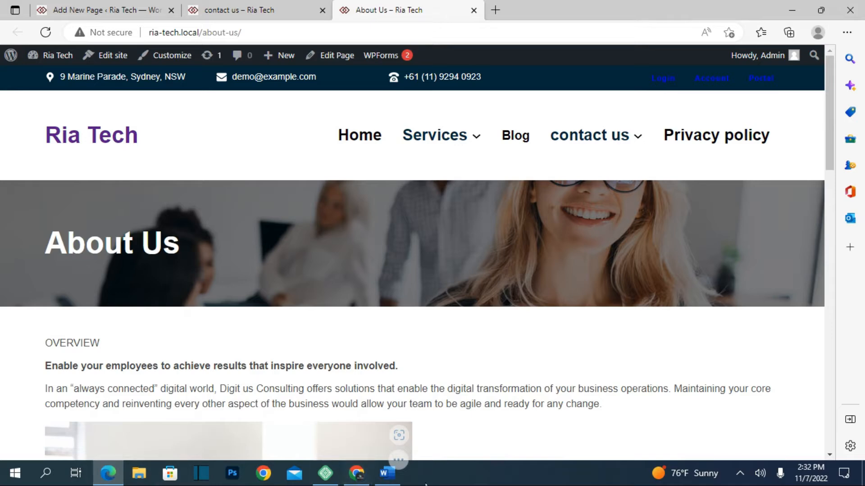
- Switch to Chrome and close the About page of The Webbees, keeping the riaconnectsolution.com About page open
left_click(354, 474)
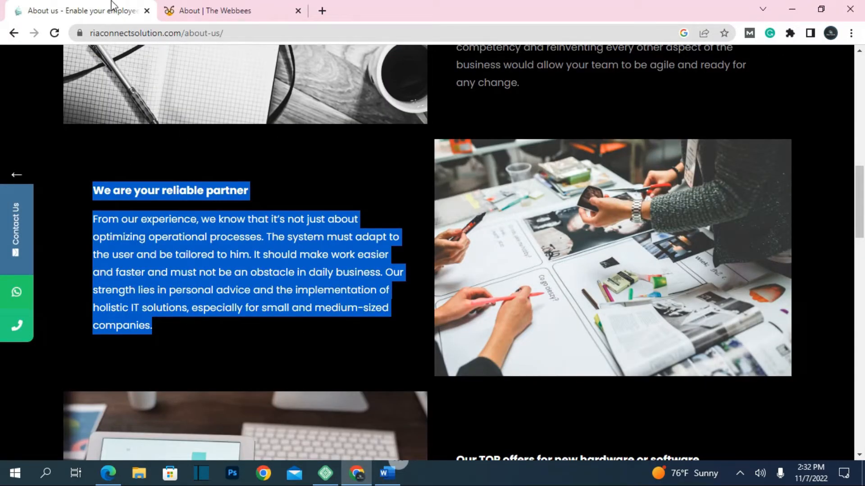
left_click(183, 9)
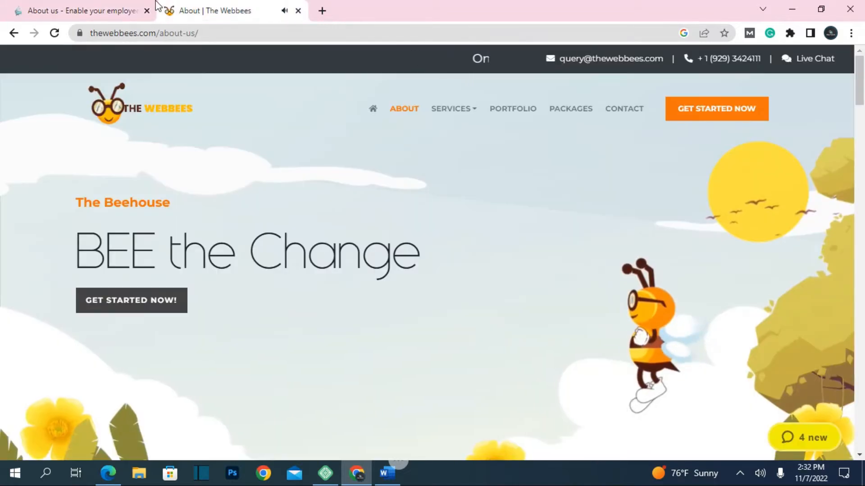
left_click(299, 10)
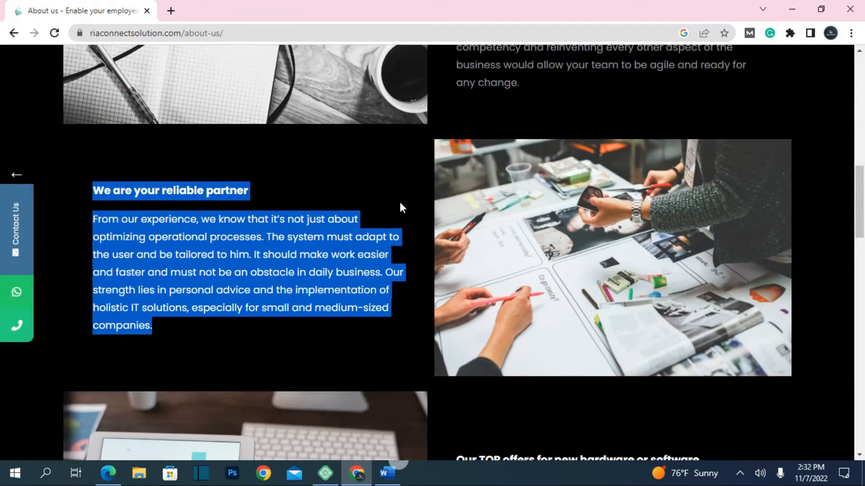
- Examine the remaining sections of the riaconnectsolution.com About page below the reliable partner text for more reusable content
scroll(402, 225, "down", 7)
scroll(402, 241, "down", 7)
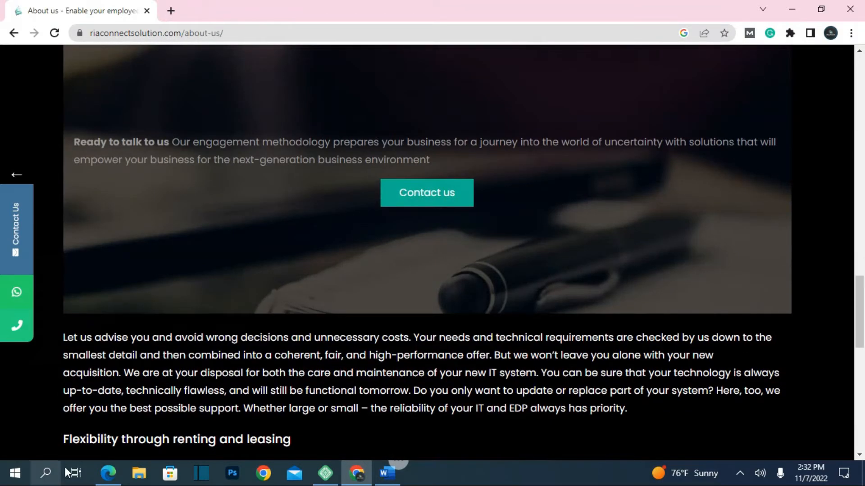
scroll(151, 369, "down", 3)
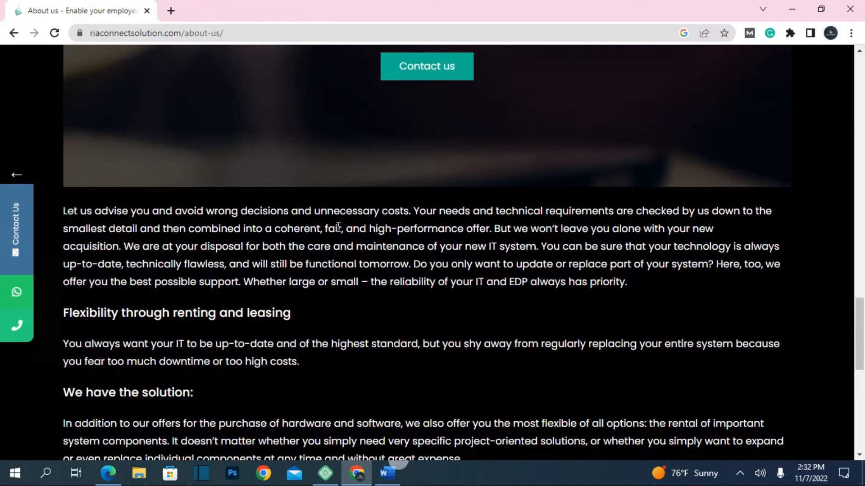
scroll(338, 227, "down", 7)
scroll(338, 226, "up", 3)
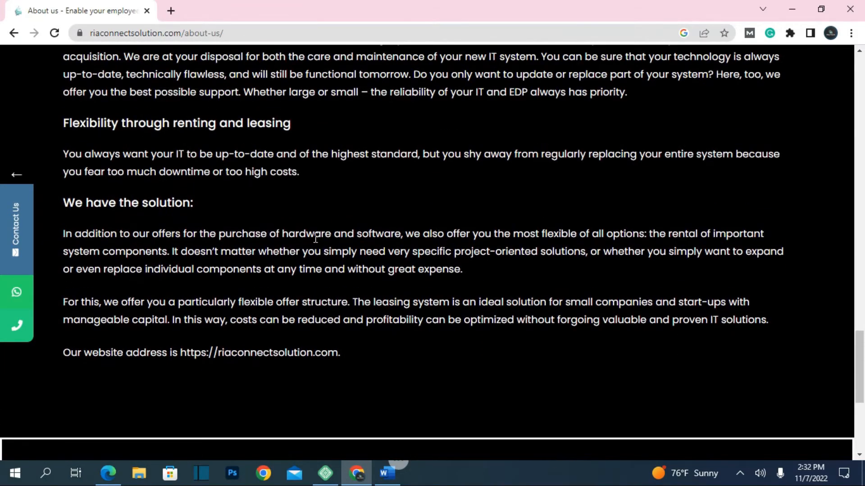
scroll(236, 312, "up", 3)
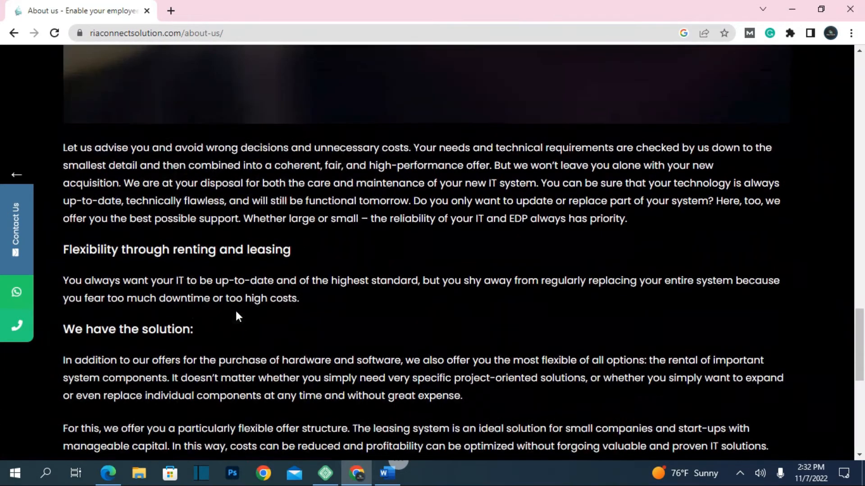
scroll(238, 316, "up", 1)
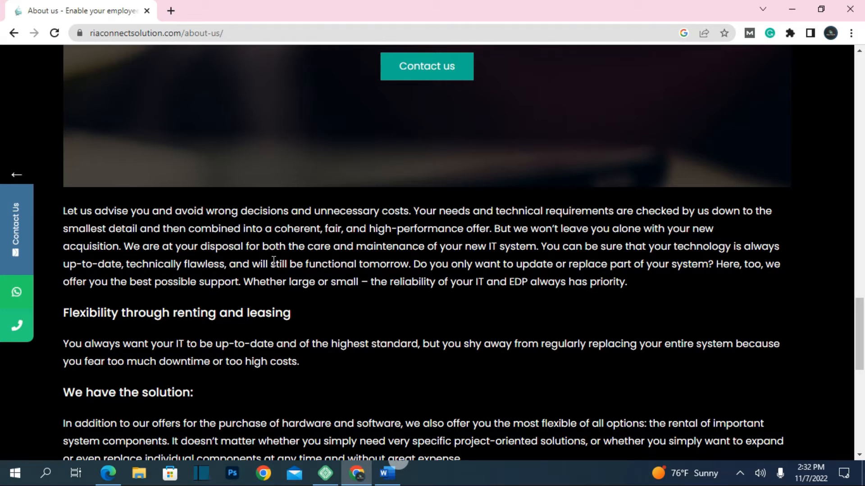
scroll(273, 259, "up", 4)
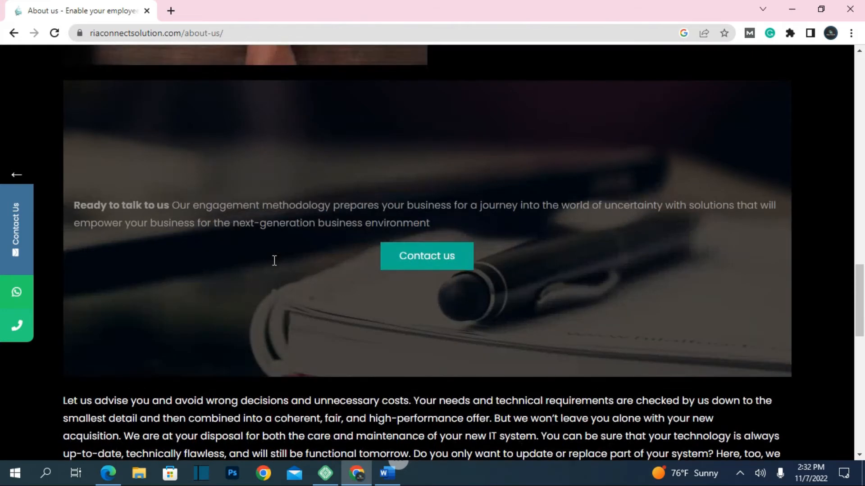
scroll(273, 258, "down", 4)
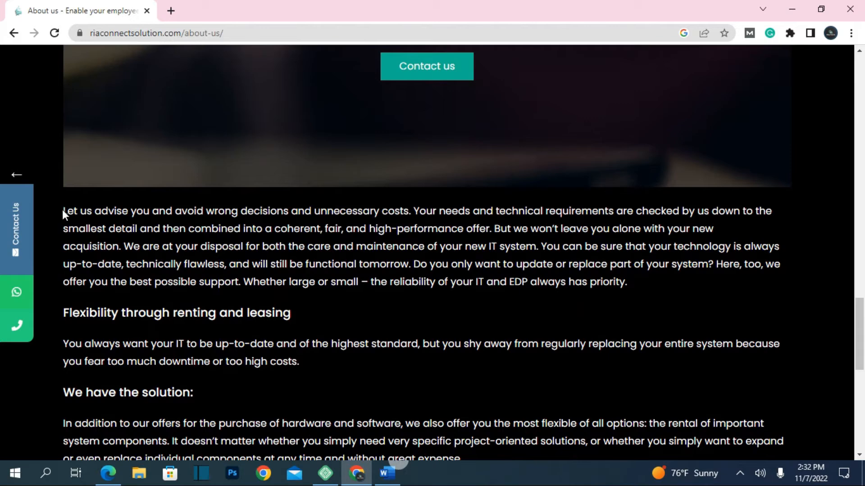
- Check the contact banner on the reference page, then switch to Edge and open the About Us page for editing
scroll(63, 205, "down", 1)
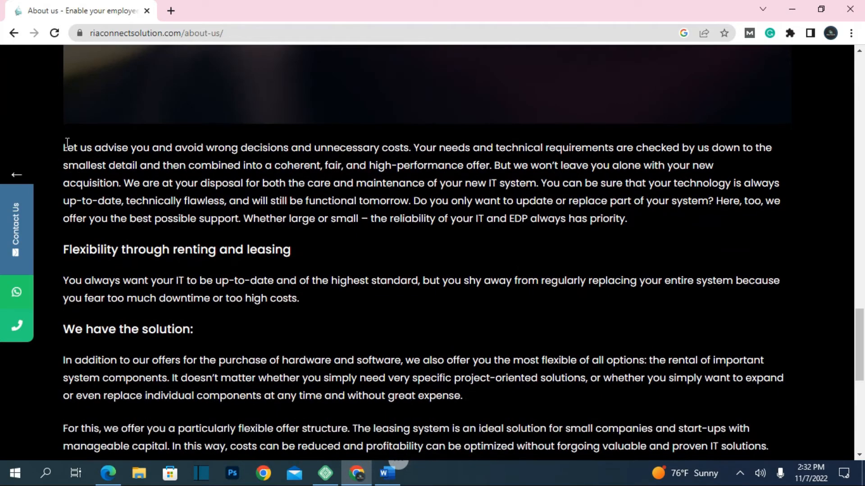
scroll(129, 199, "up", 5)
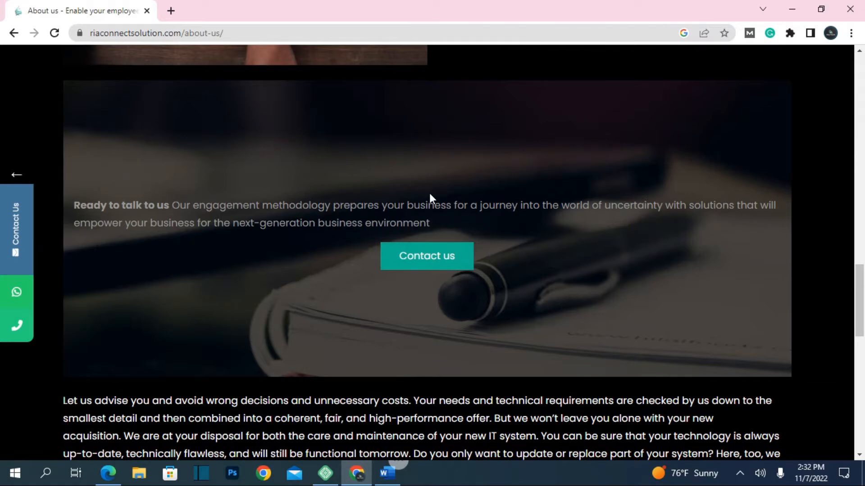
left_click(110, 472)
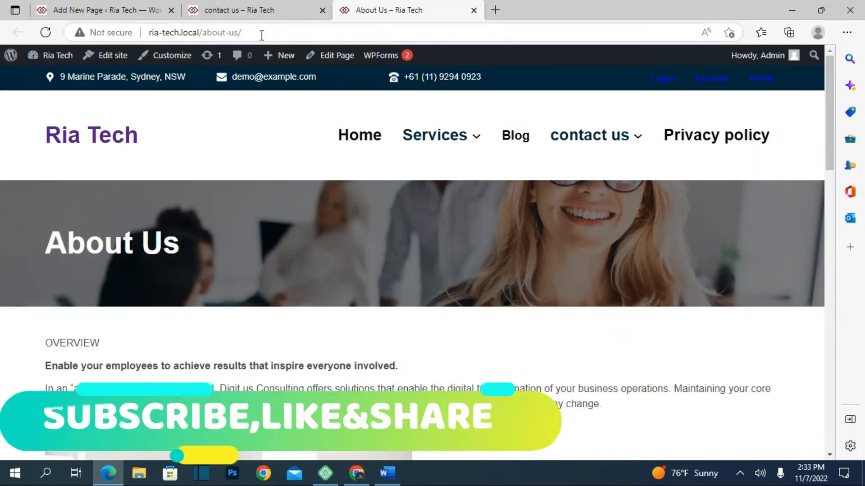
left_click(314, 63)
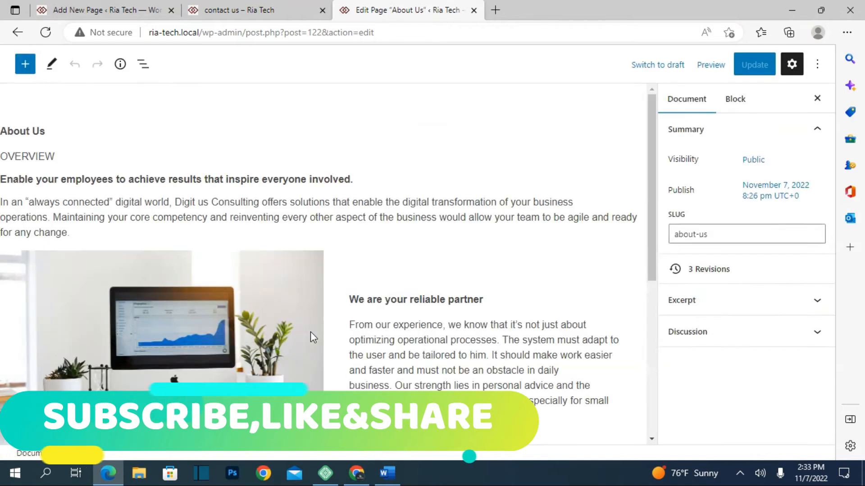
- Insert a Cover block at the end of the page, below the contact form
scroll(328, 286, "down", 5)
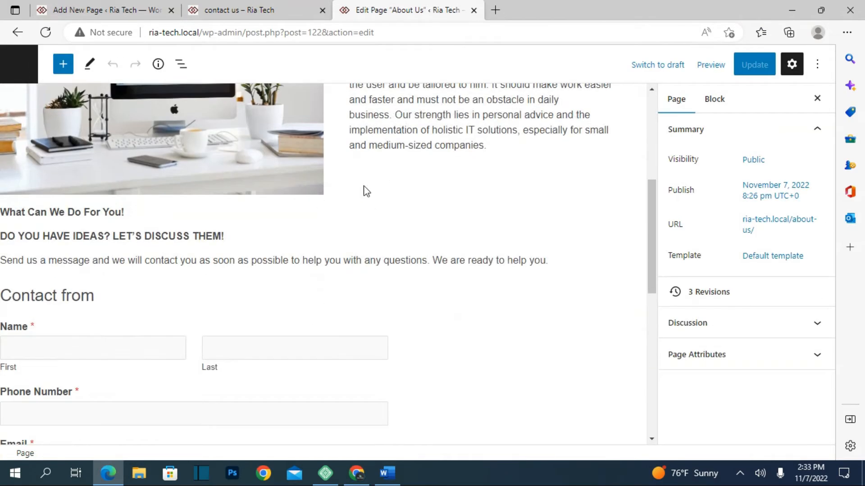
scroll(333, 270, "down", 5)
scroll(344, 306, "down", 4)
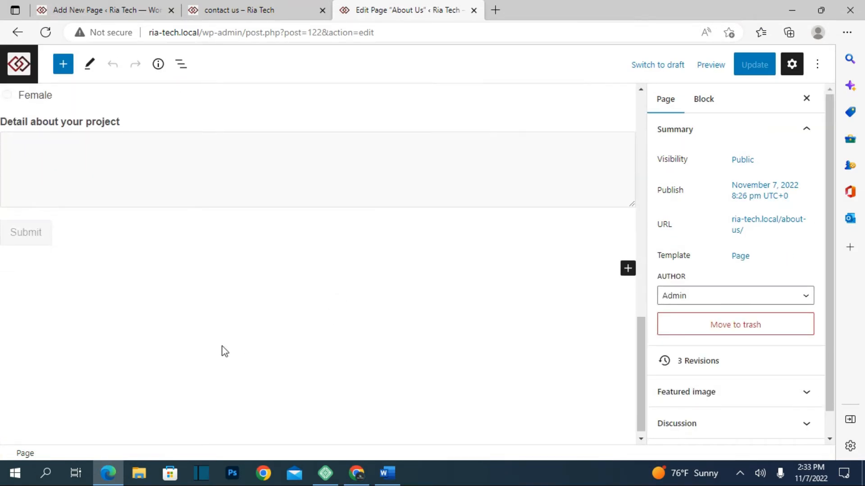
left_click(628, 269)
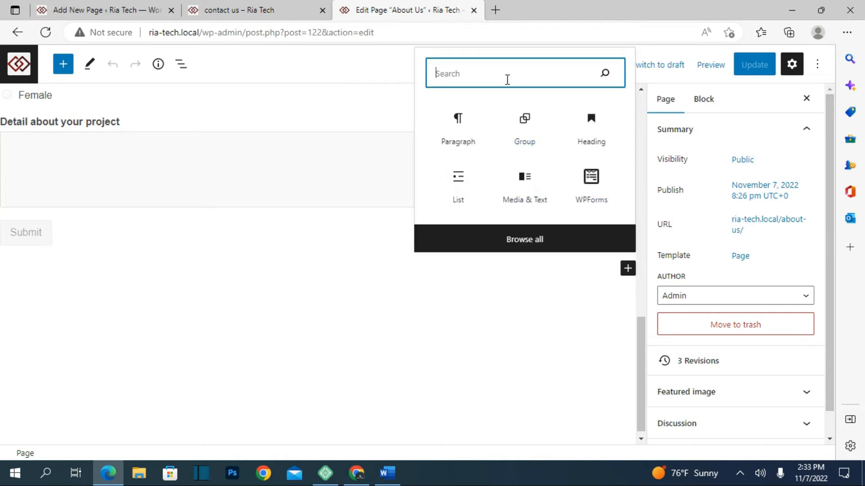
type("c")
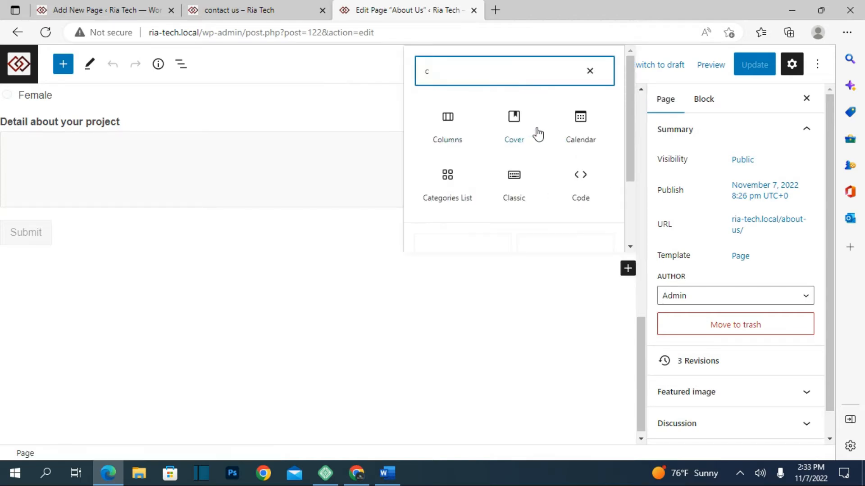
left_click(500, 136)
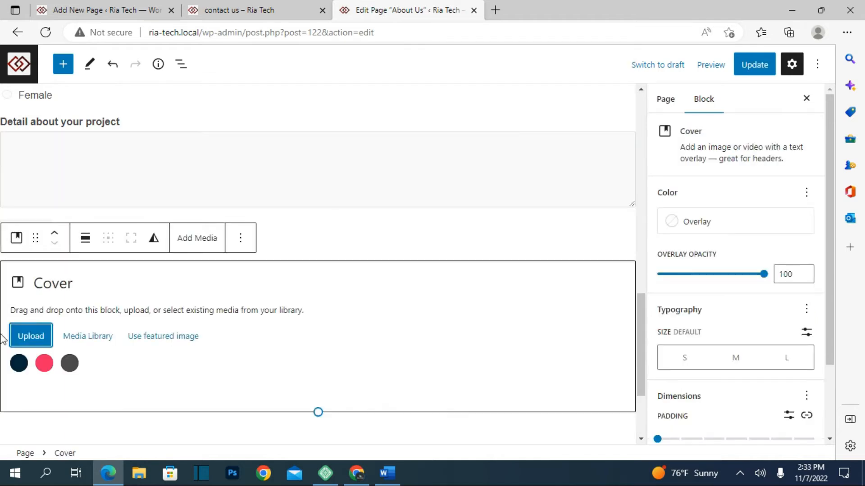
- Upload the image pexels-marek-levak-2265488 from Downloads as the Cover block's background
left_click(30, 338)
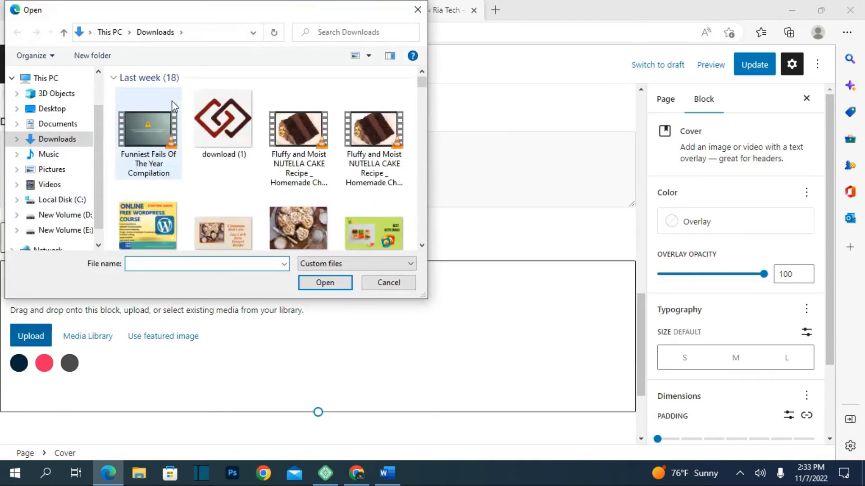
scroll(271, 159, "down", 10)
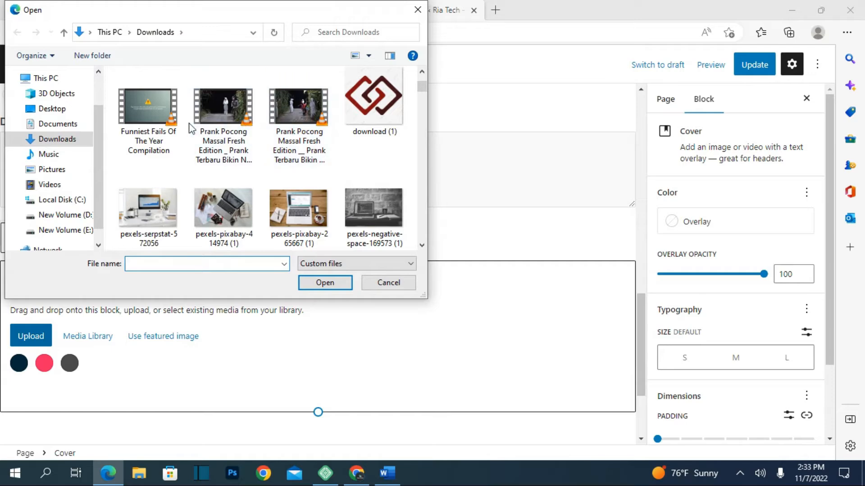
scroll(325, 139, "down", 5)
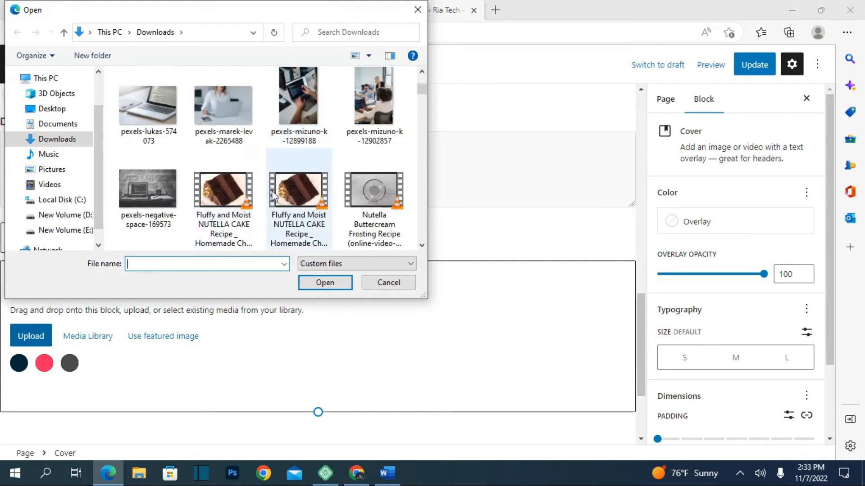
left_click(223, 105)
left_click(309, 282)
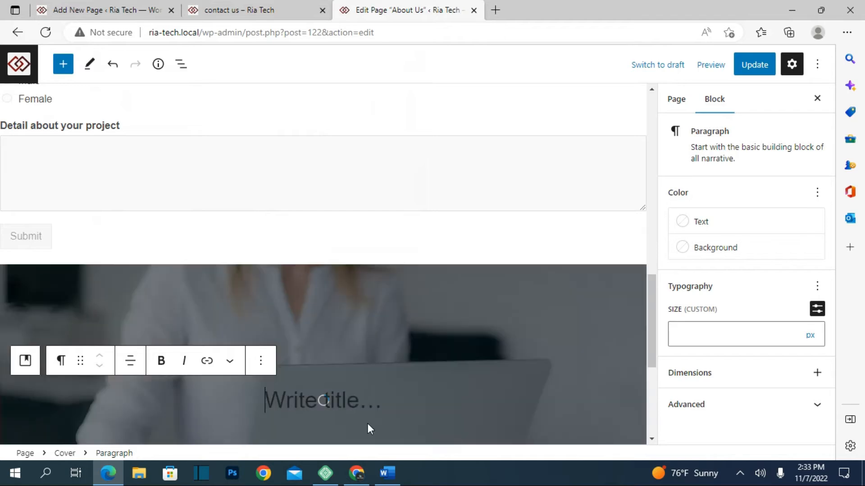
- Select the Cover block and reduce its height by raising its lower edge
scroll(413, 331, "down", 5)
scroll(368, 237, "up", 2)
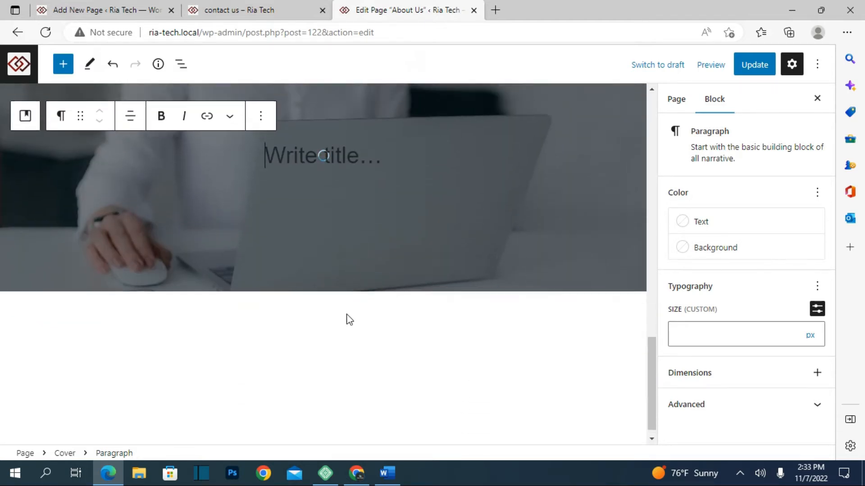
left_click(402, 280)
left_click_drag(319, 389, 318, 306)
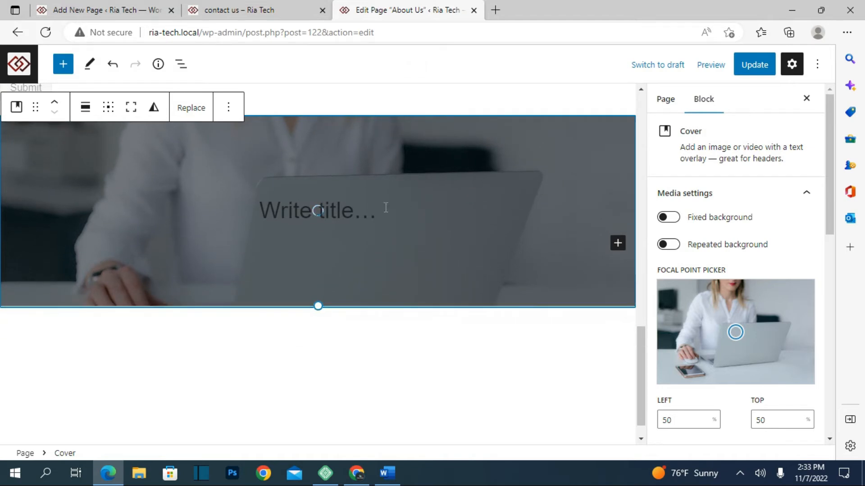
- Copy the "Send us a message and we will contact you..." paragraph from above the contact form into the cover's title
left_click(348, 219)
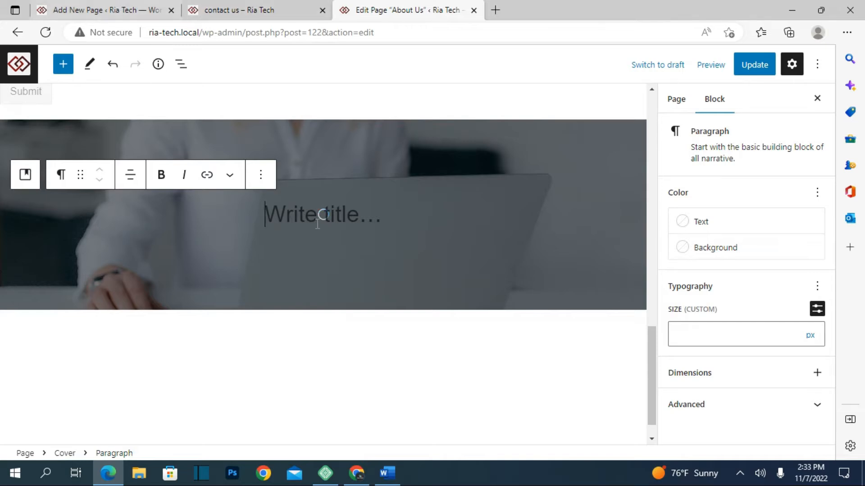
scroll(317, 221, "up", 10)
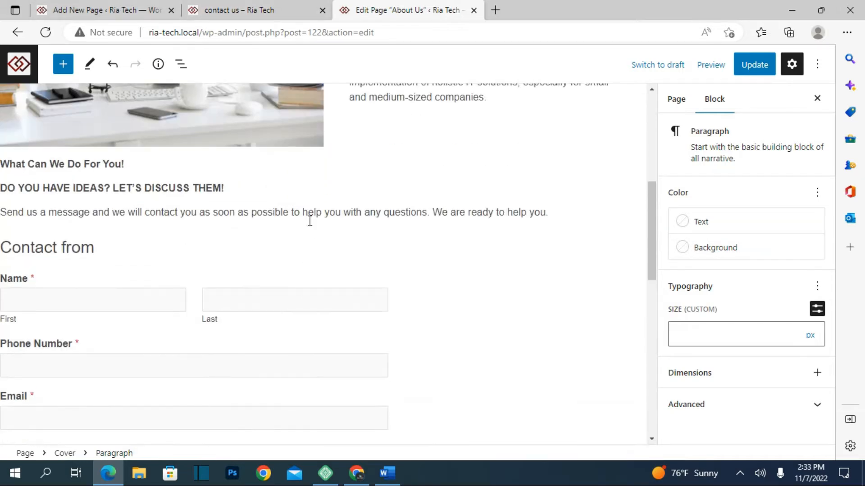
left_click_drag(3, 224, 585, 218)
key("ctrl+c")
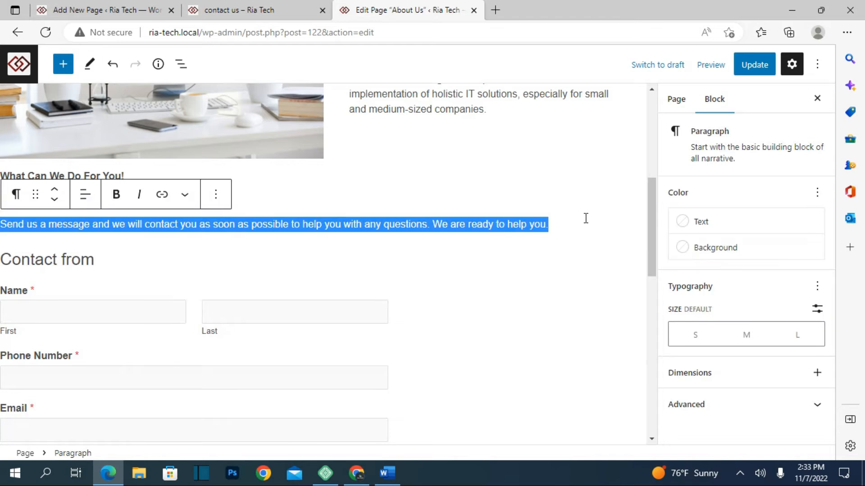
scroll(585, 218, "down", 10)
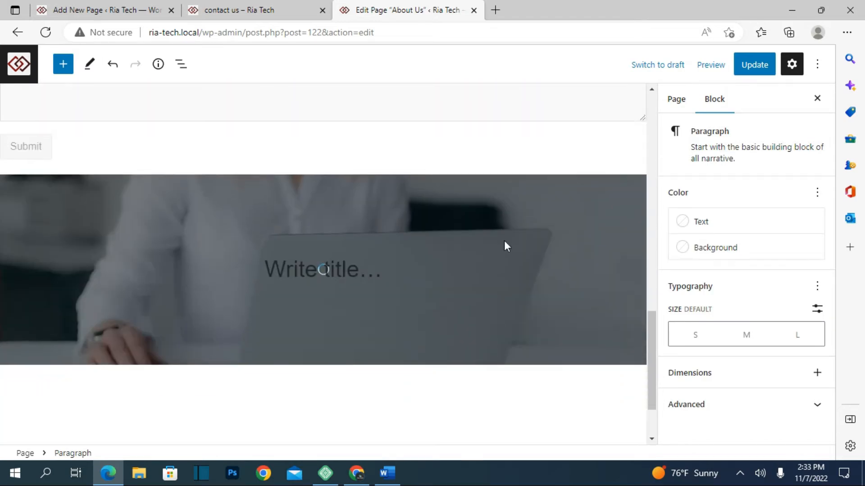
left_click(298, 266)
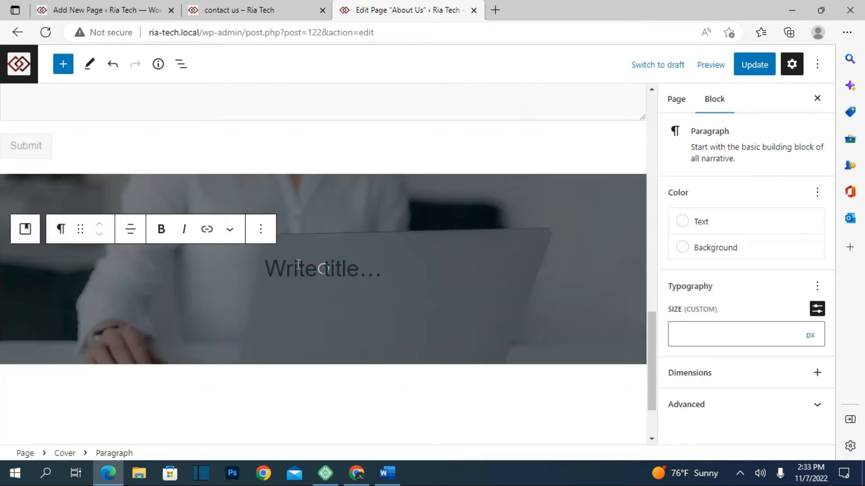
key("ctrl+v")
- Keep the cover text as a paragraph and set its font size to 18 px
left_click(61, 161)
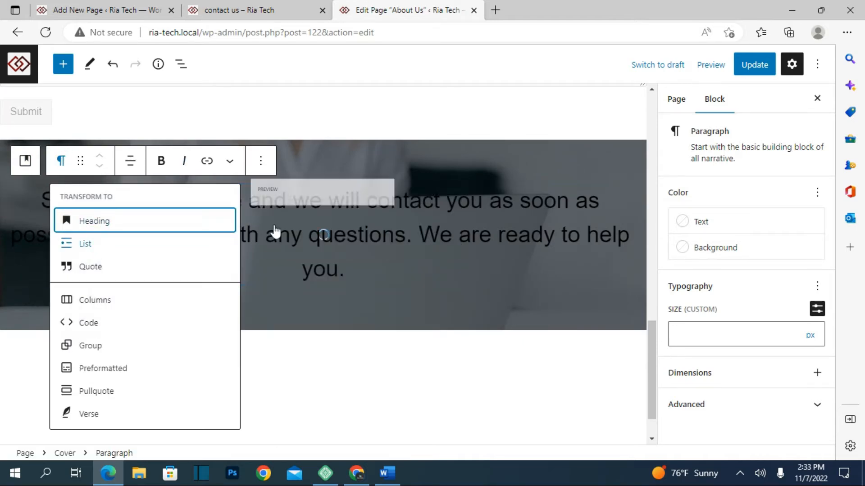
left_click(275, 201)
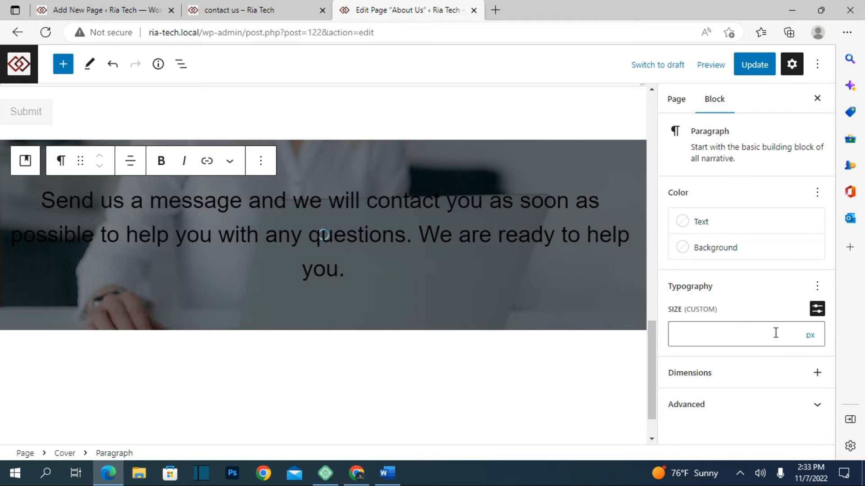
left_click(746, 340)
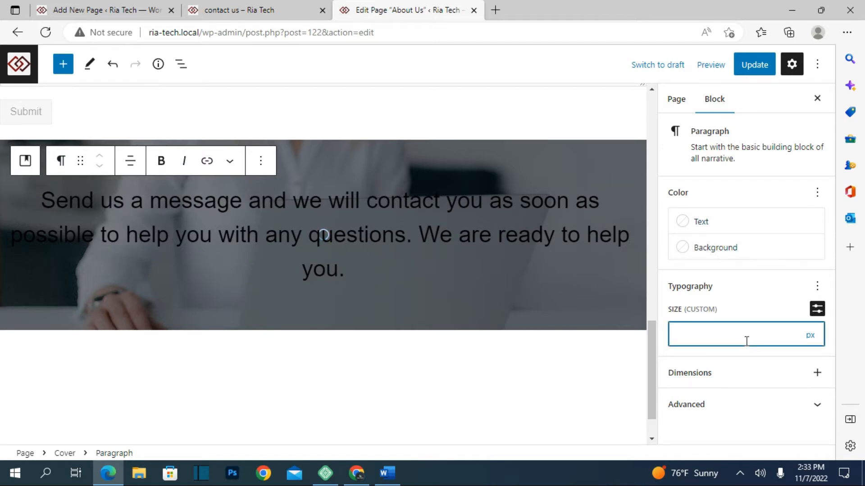
type("12")
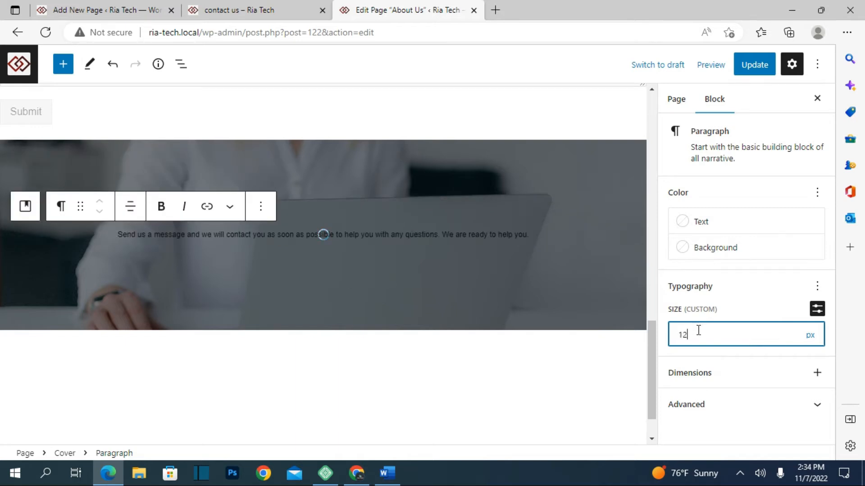
key("BackSpace")
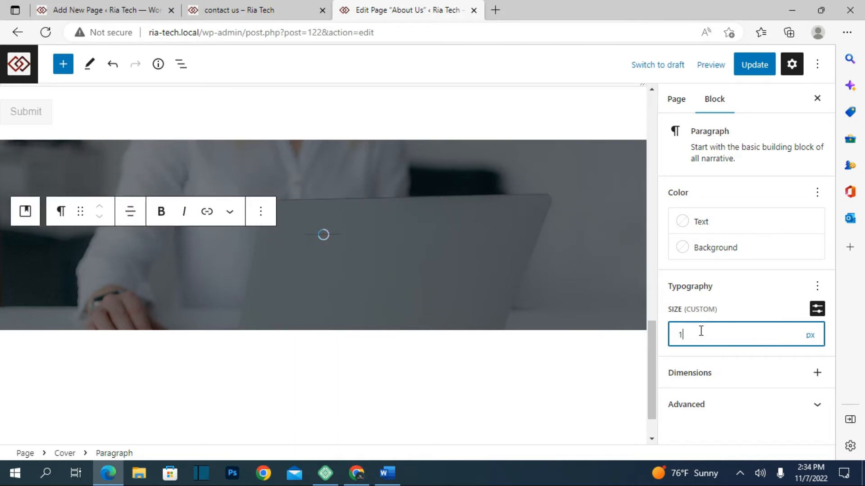
type("8")
- Align the cover paragraph's text to the left
left_click(356, 227)
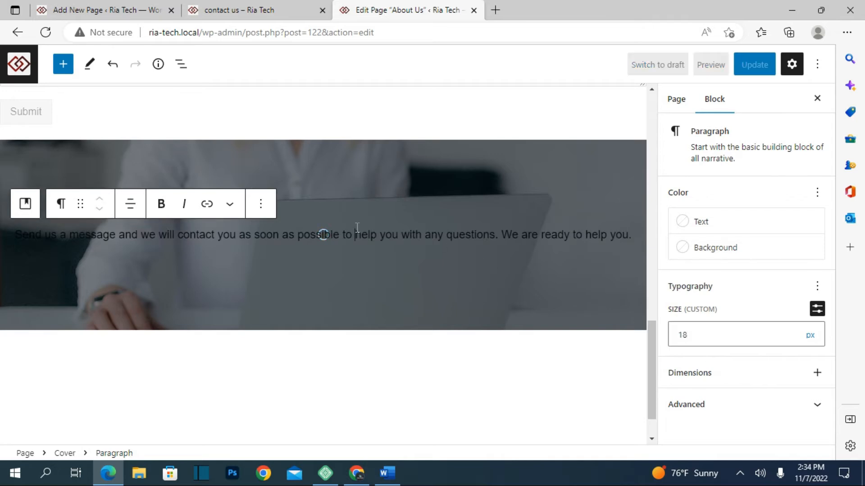
left_click(140, 214)
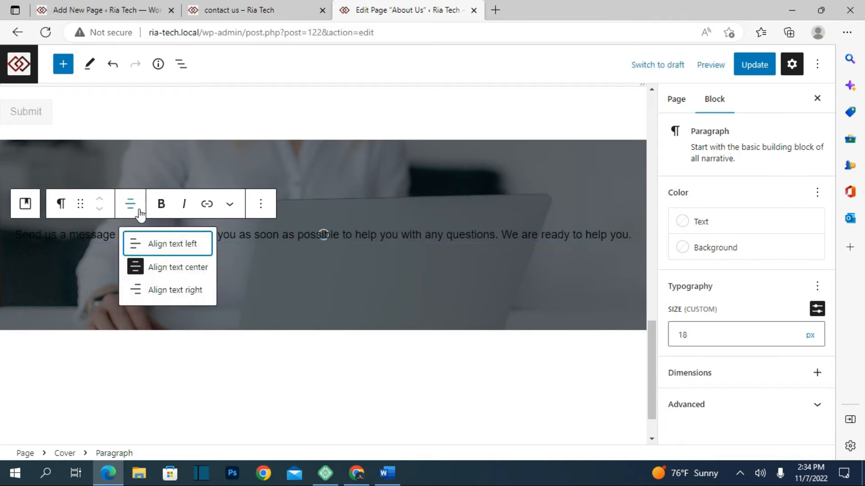
left_click(136, 241)
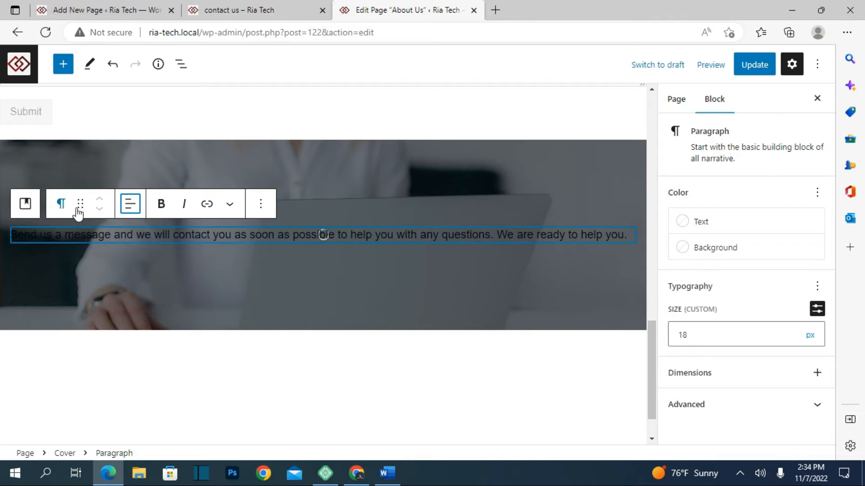
- Insert a Buttons block inside the cover, below its paragraph
left_click(284, 269)
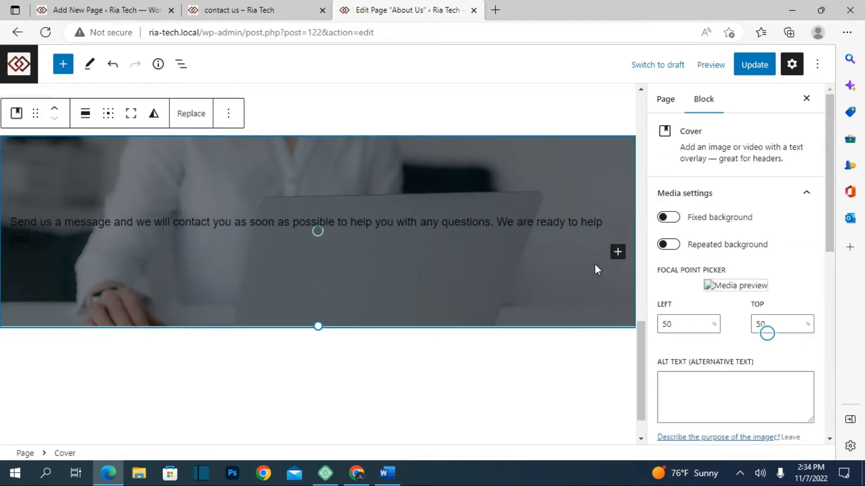
left_click(618, 254)
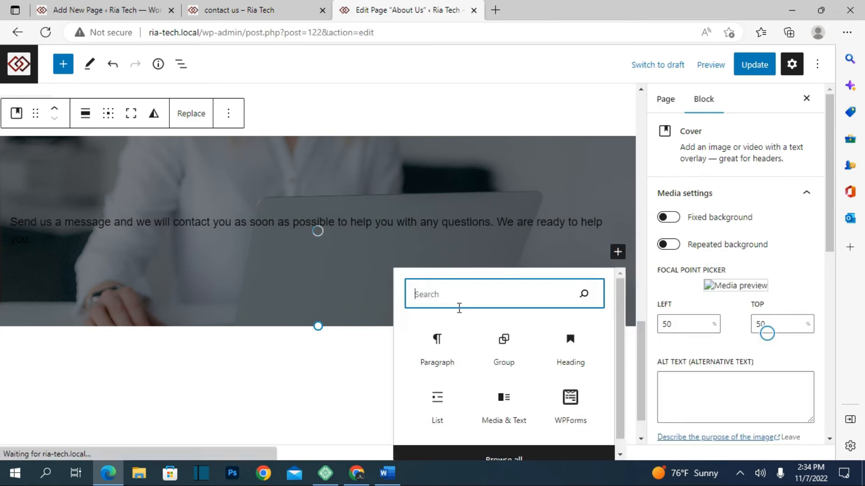
type("b")
left_click(439, 342)
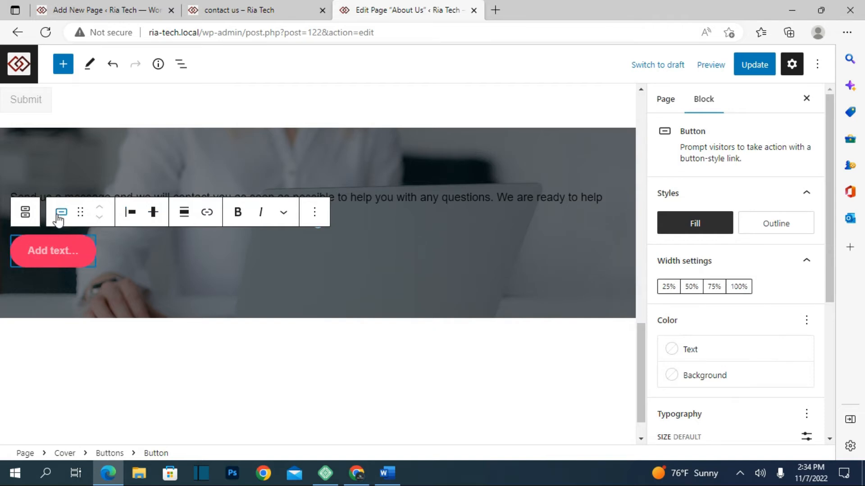
- Try aligning the cover's button vertically to the middle, for both the button and its Buttons block
left_click(152, 218)
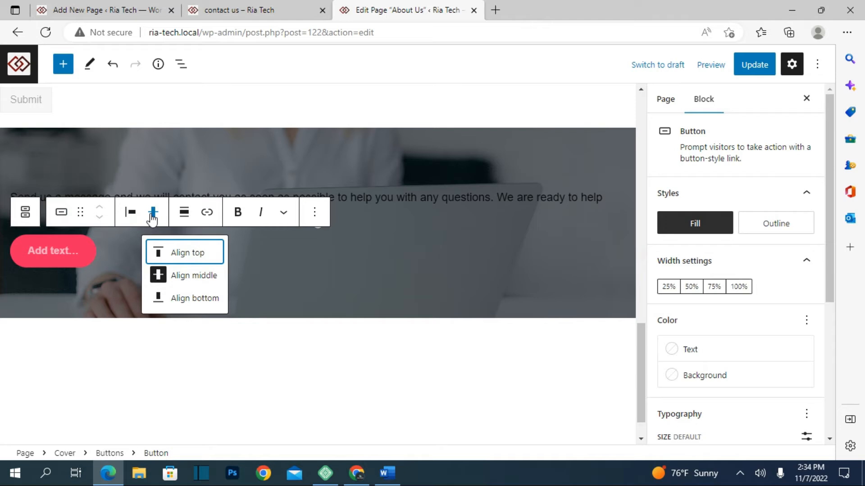
left_click(166, 278)
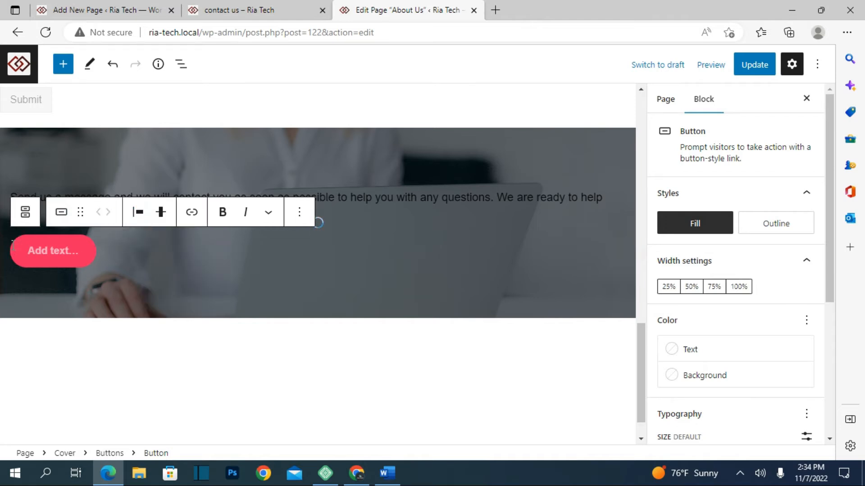
left_click(26, 213)
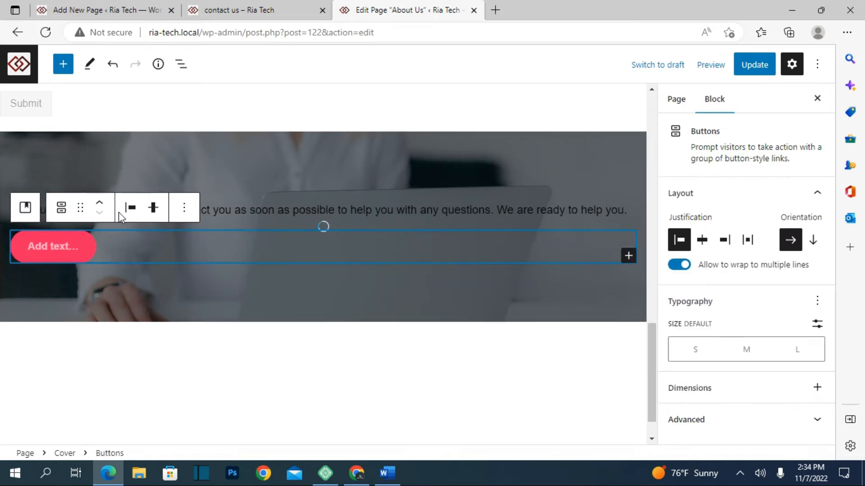
left_click(154, 210)
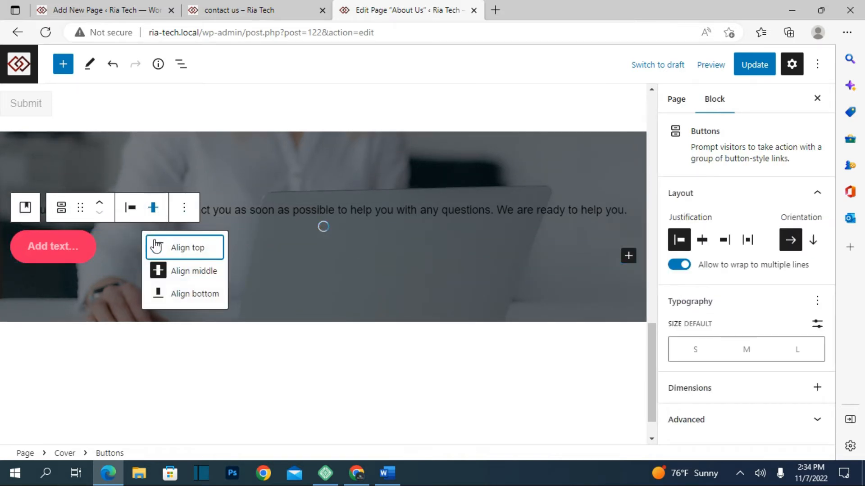
left_click(170, 274)
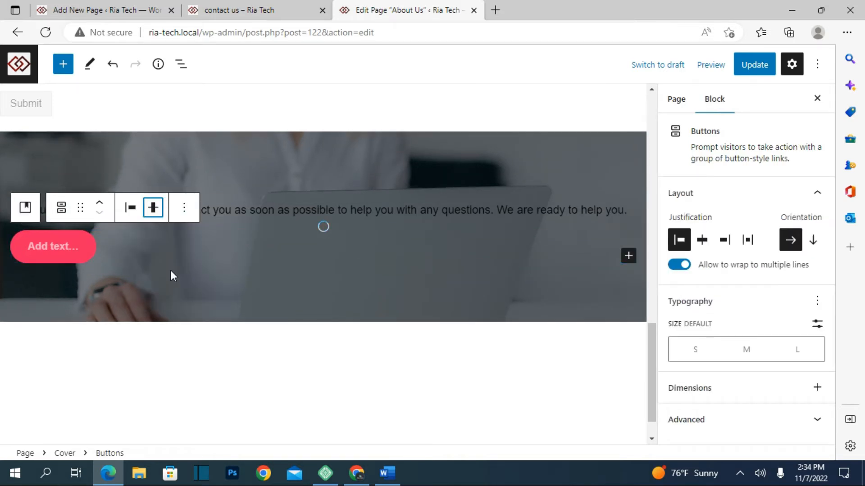
left_click(154, 211)
left_click(25, 207)
left_click(25, 207)
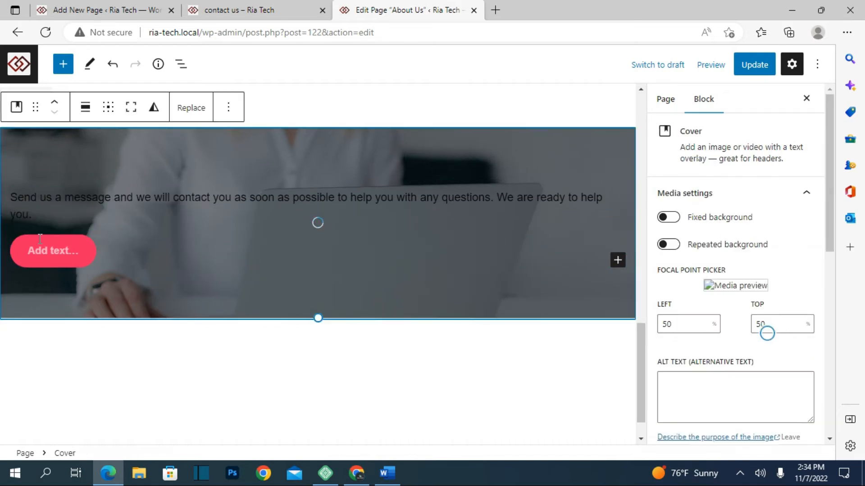
- Center the button horizontally in the cover by setting the Buttons block's justification to center
left_click(41, 238)
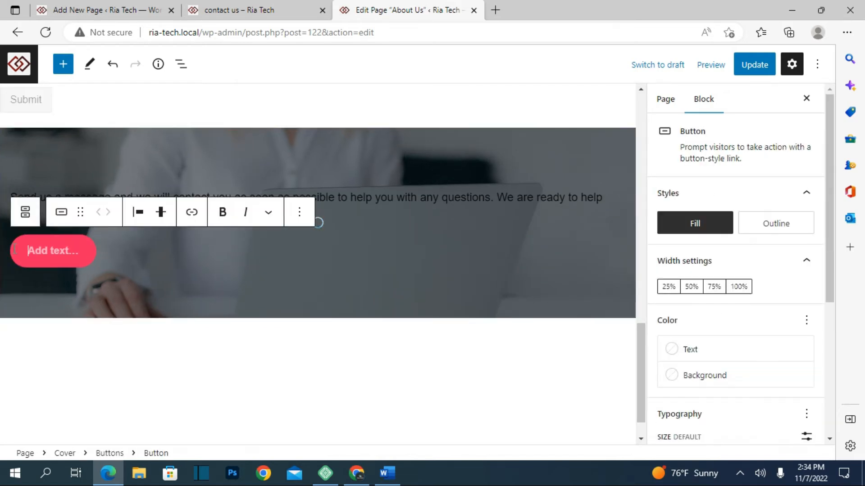
left_click(25, 212)
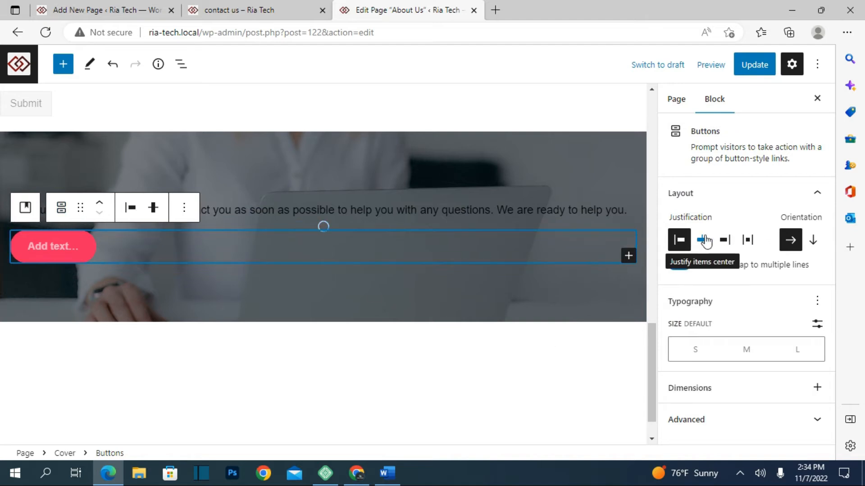
left_click(706, 242)
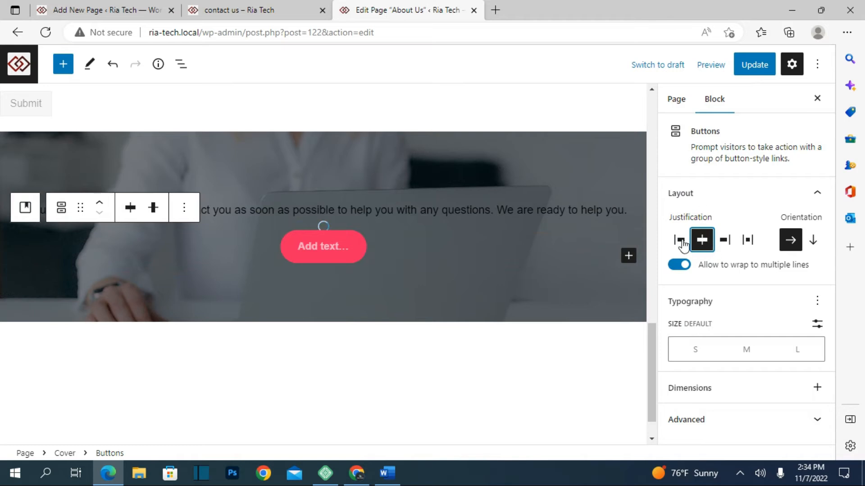
- Label the cover's button "Contact"
left_click(323, 246)
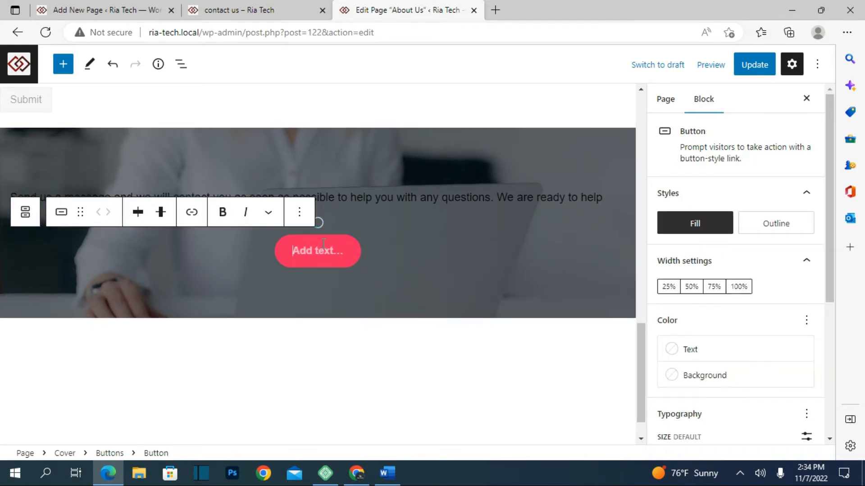
type("Cont")
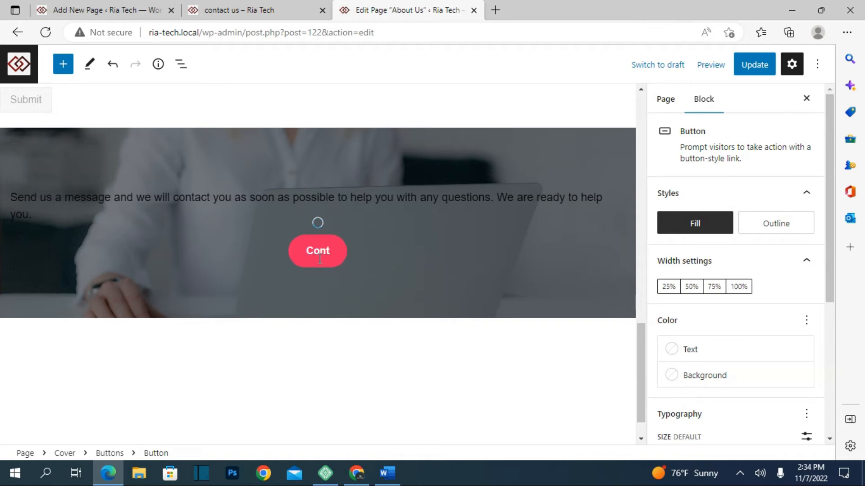
type("act")
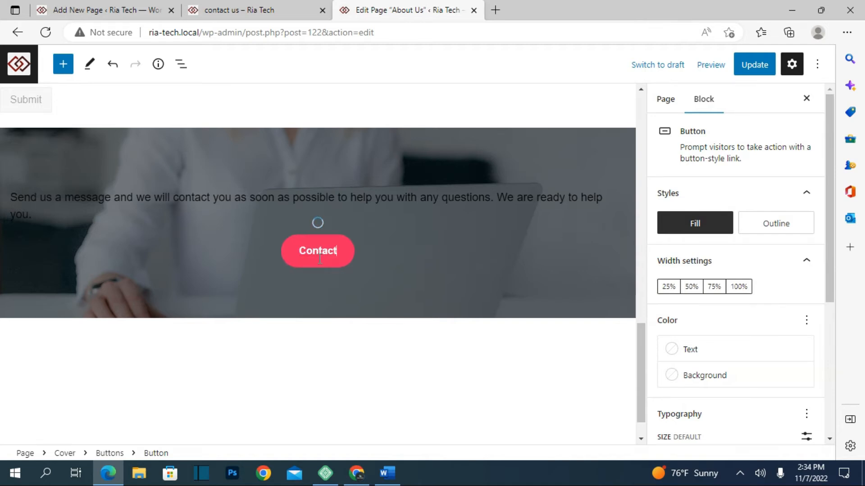
left_click(336, 198)
- Link the Contact button to the site's "contact us" page
left_click(339, 253)
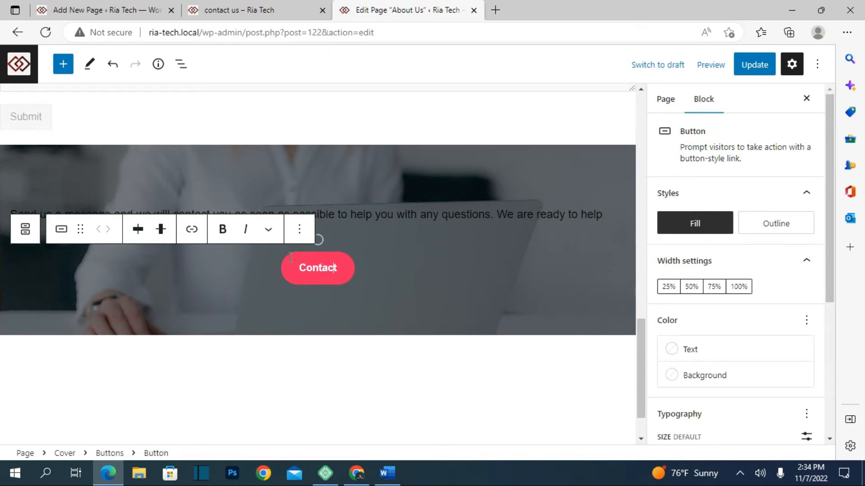
left_click(186, 235)
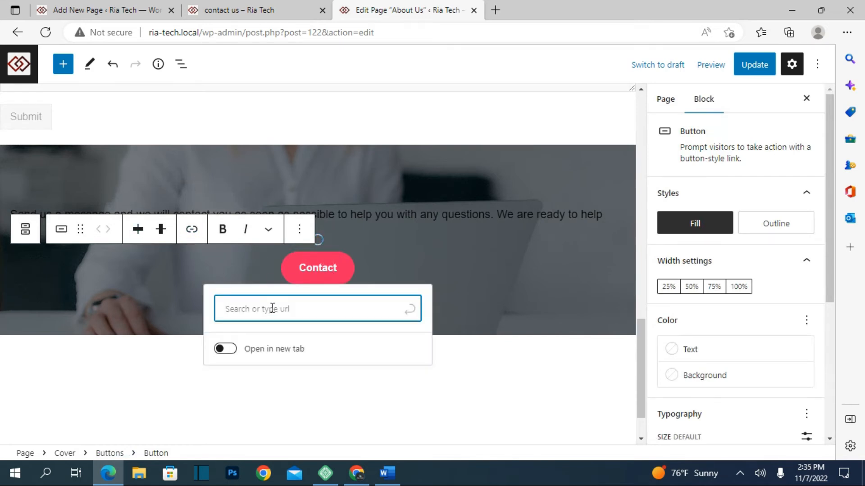
type("con")
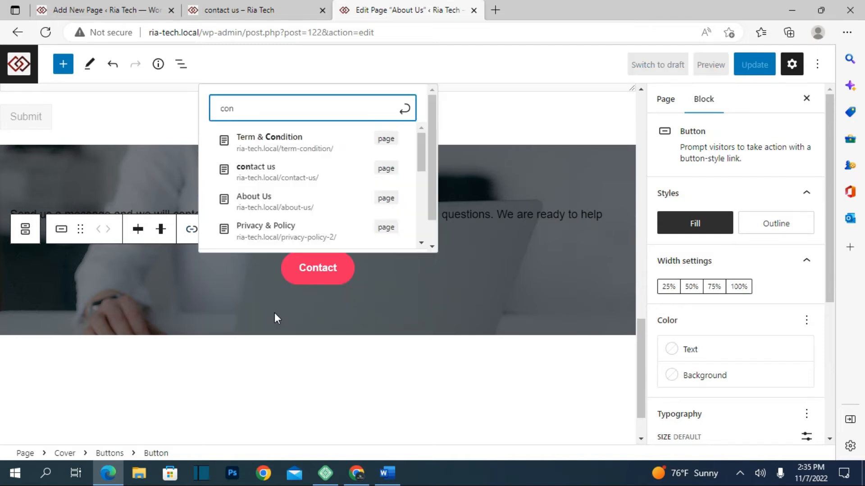
left_click(277, 168)
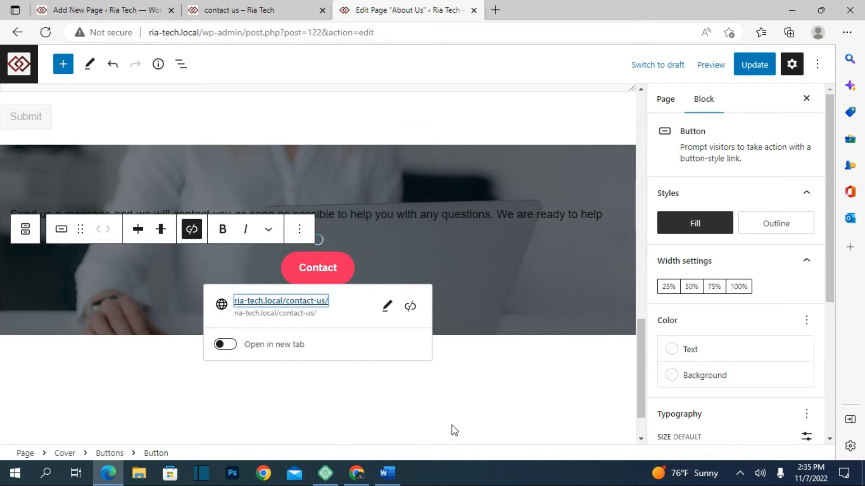
left_click(446, 405)
- Update the About Us page and open its published version in a new tab to check the cover section
left_click(755, 64)
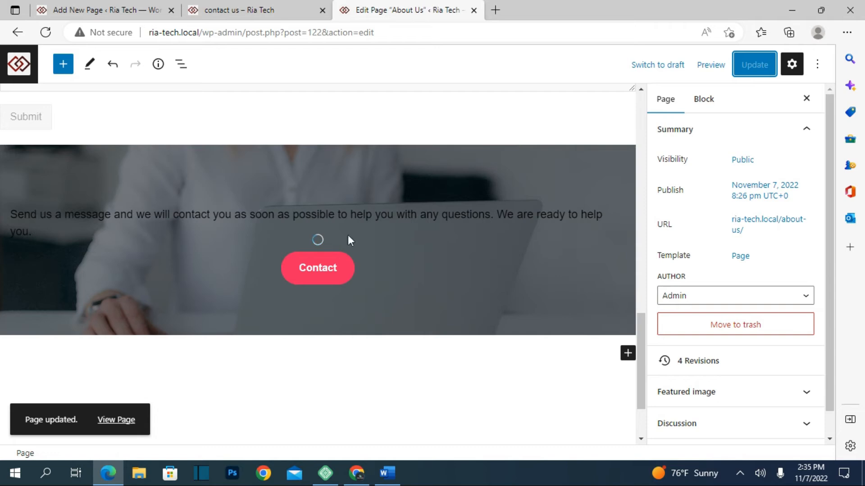
left_click(260, 6)
left_click(436, 9)
right_click(130, 422)
left_click(205, 224)
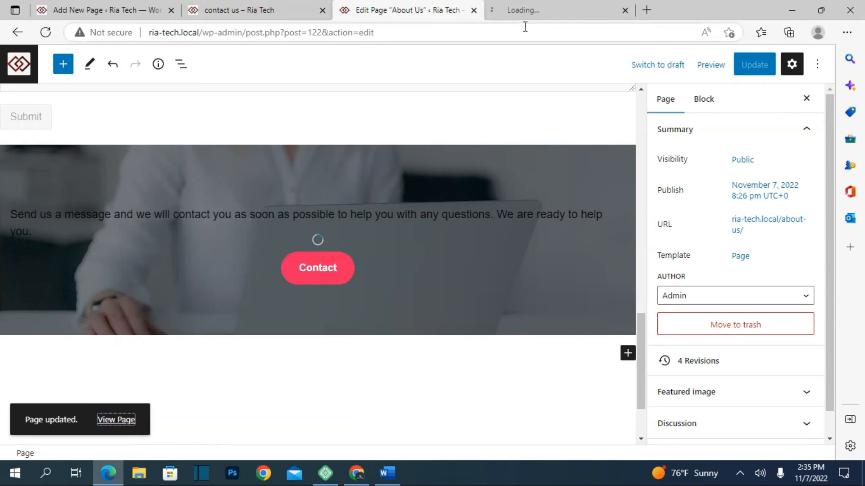
left_click(545, 9)
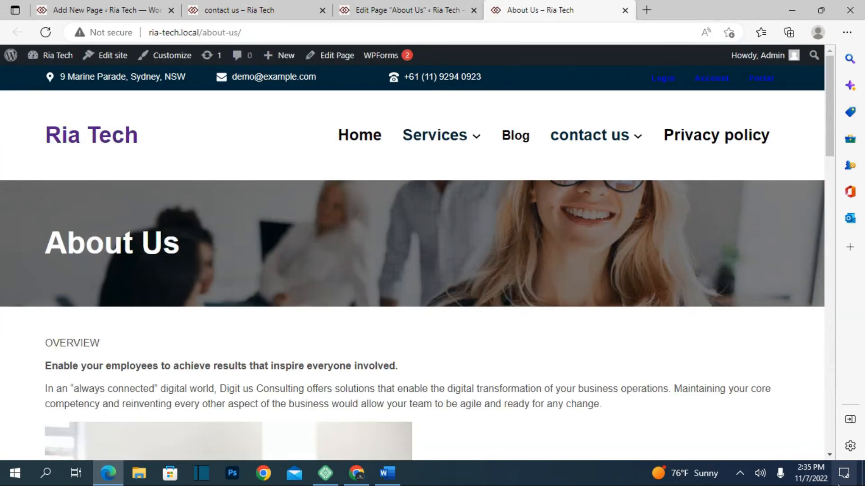
scroll(689, 237, "down", 15)
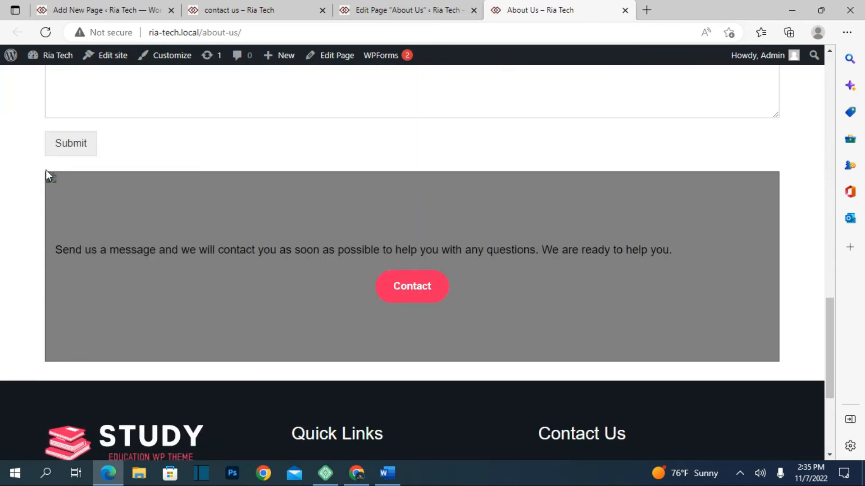
left_click(398, 10)
left_click(307, 177)
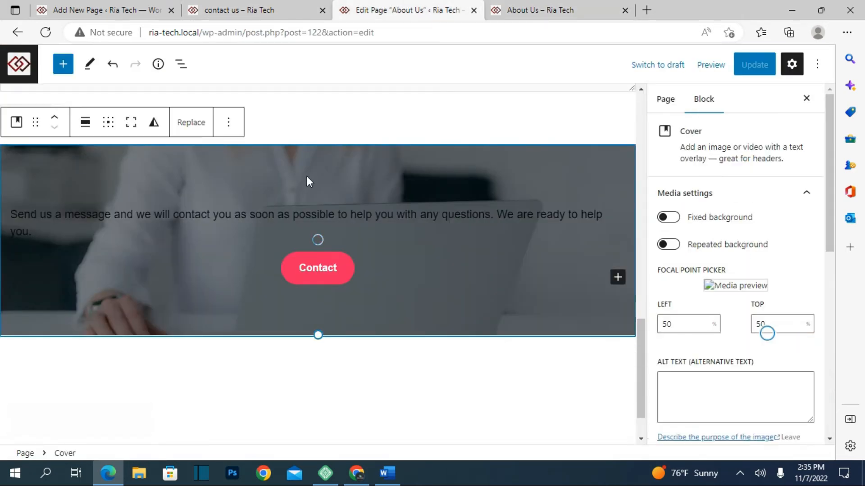
left_click(209, 120)
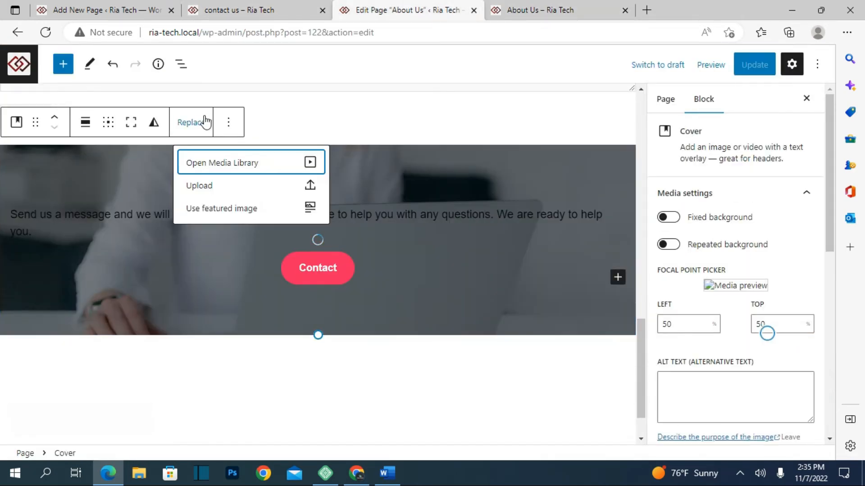
left_click(208, 187)
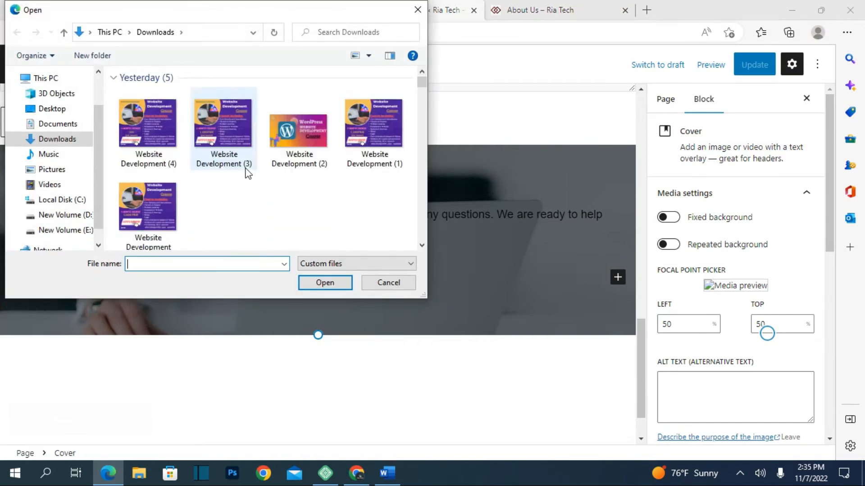
scroll(244, 173, "down", 3)
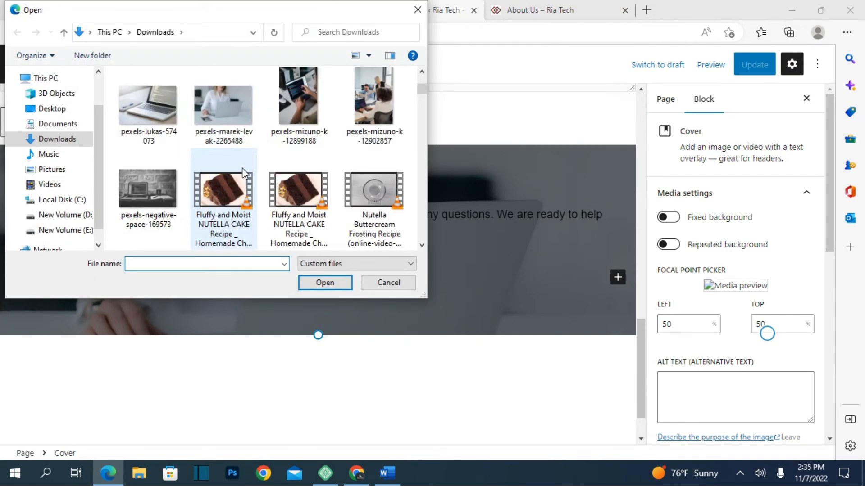
scroll(243, 173, "up", 3)
scroll(244, 174, "down", 1)
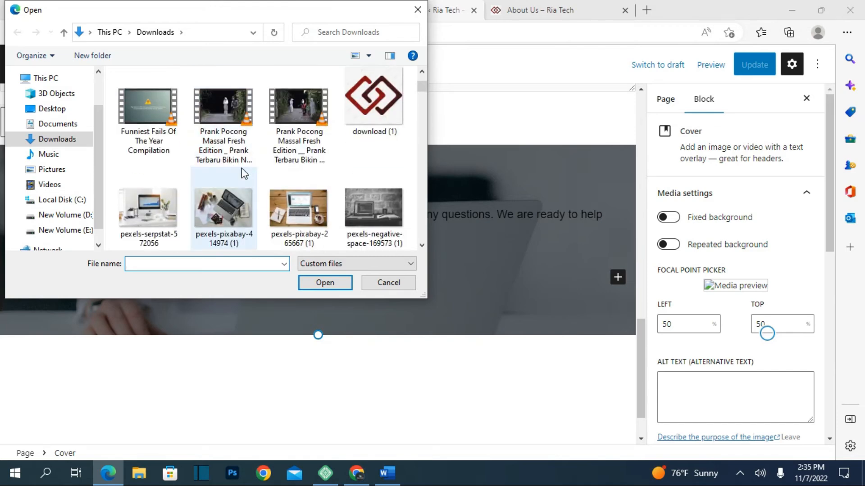
scroll(243, 174, "down", 2)
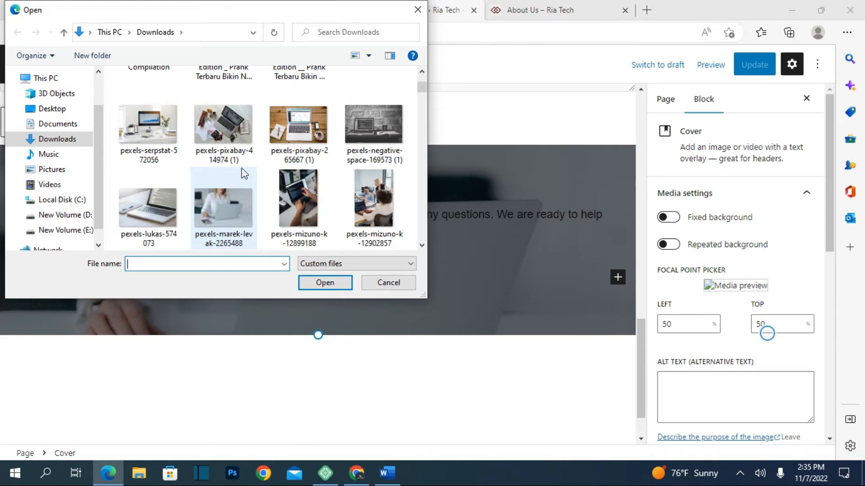
left_click(417, 9)
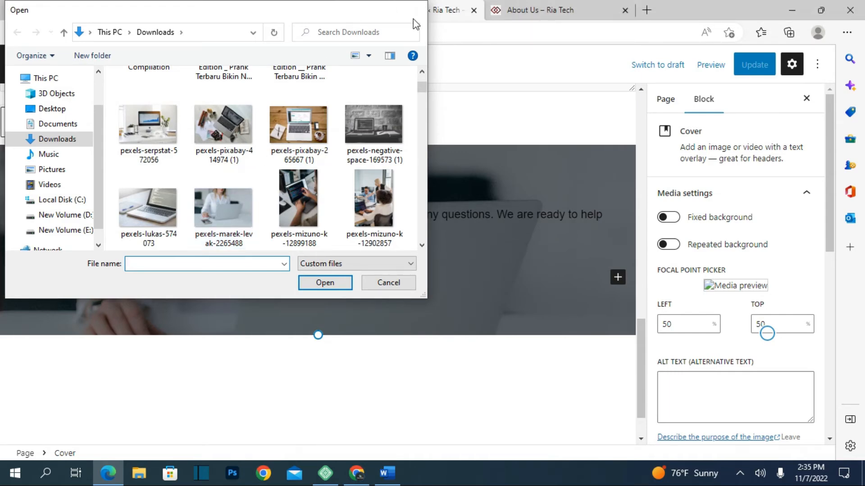
- Switch to Chrome and search Google for "convert image into webp" in a new tab
left_click(363, 474)
left_click(174, 10)
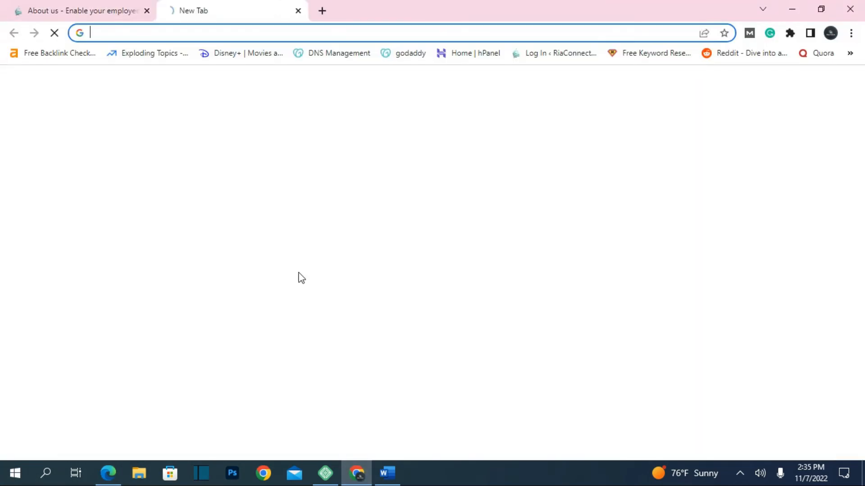
left_click(372, 266)
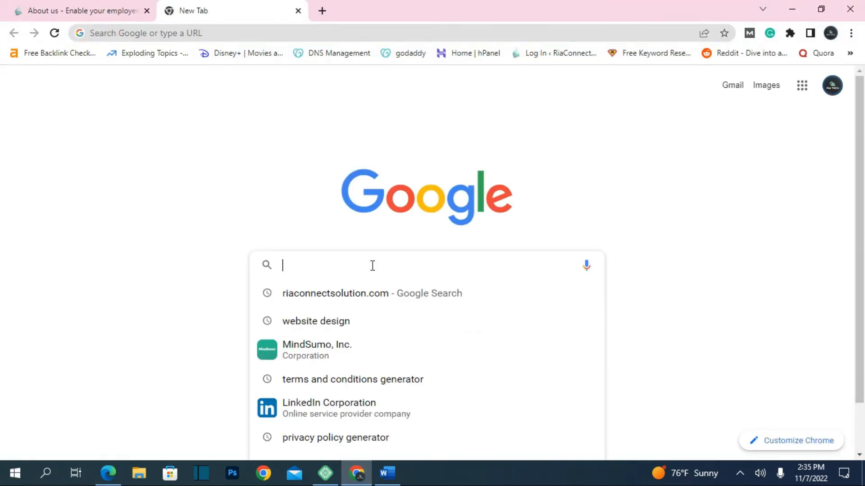
type("c")
key("BackSpace")
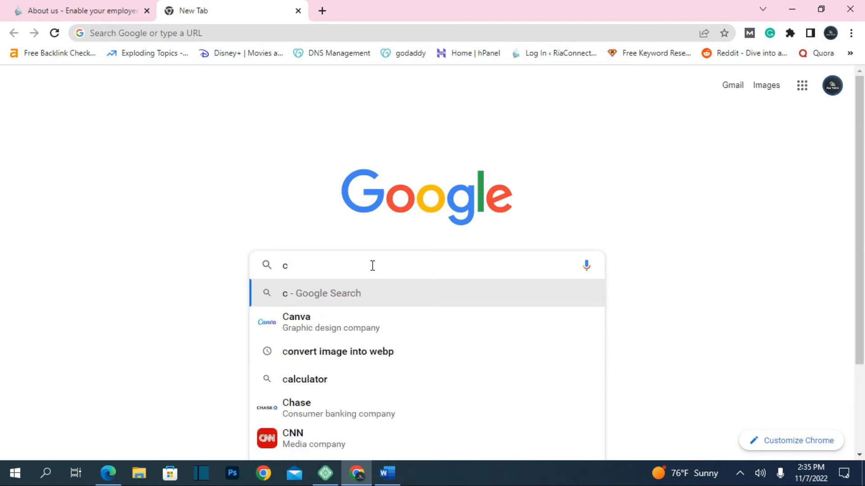
left_click(344, 356)
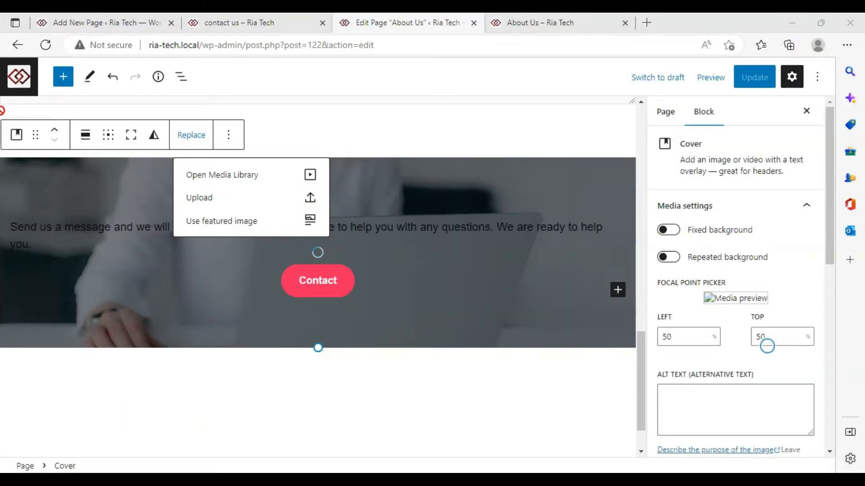
- Upload the image "pexels-negative-space-169573 (1)" from Downloads to the media library as a replacement for the cover's background
left_click(205, 147)
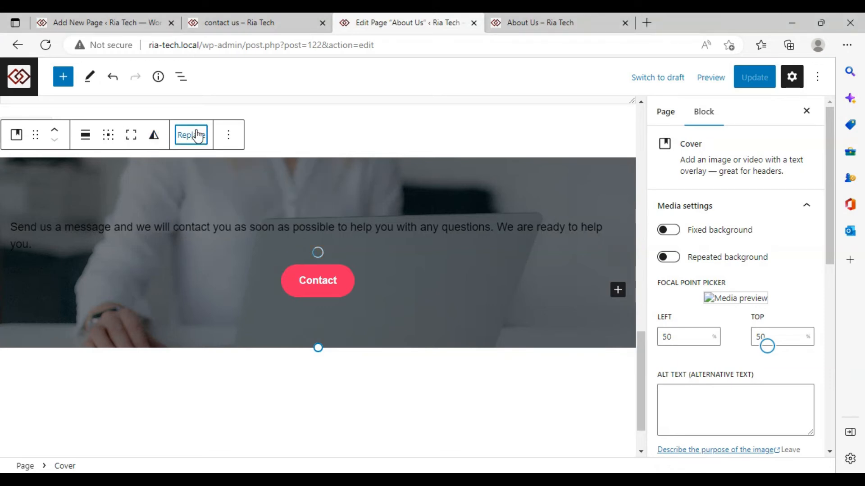
left_click(198, 135)
left_click(215, 175)
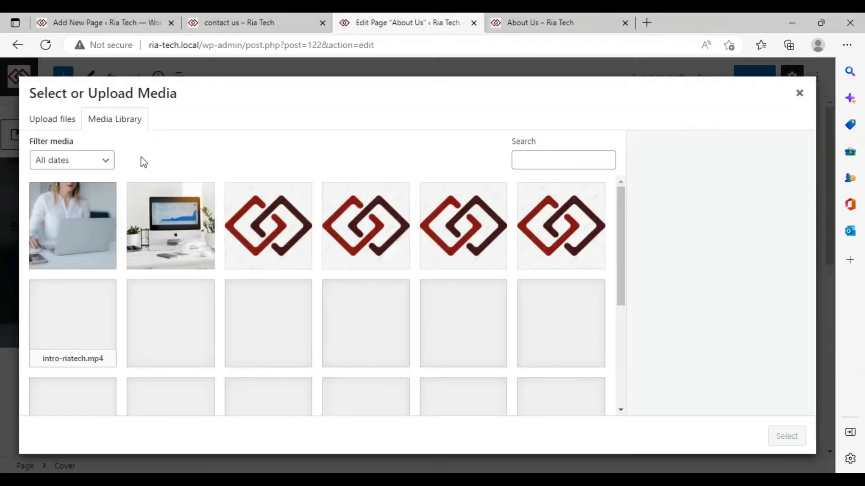
left_click(39, 119)
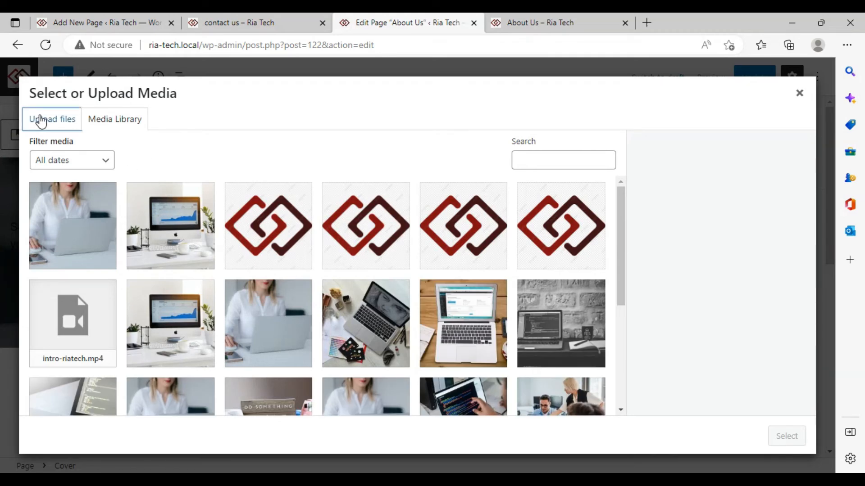
left_click(427, 288)
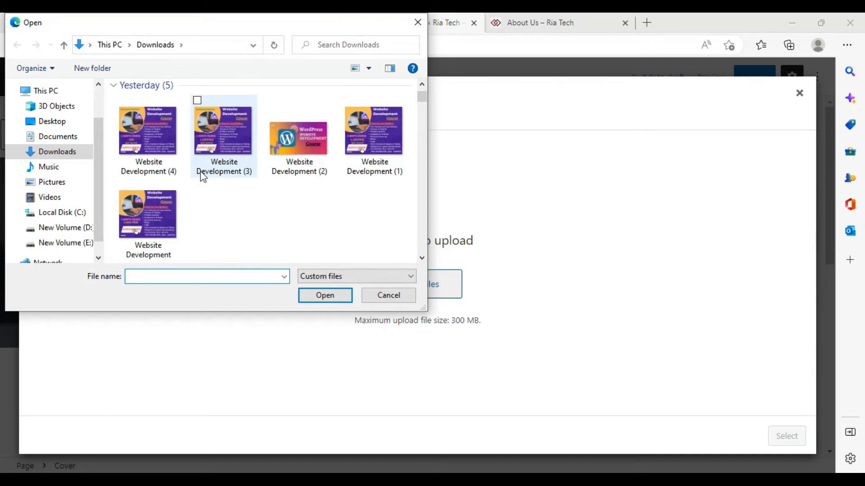
scroll(203, 176, "down", 2)
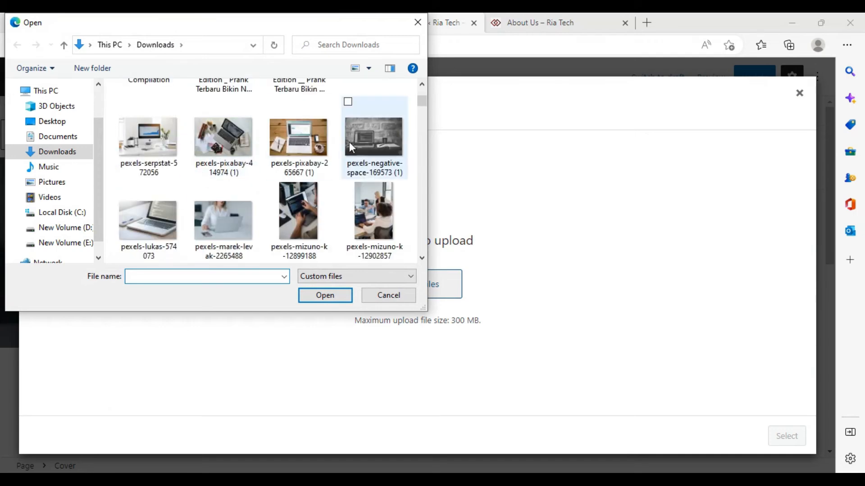
left_click(361, 144)
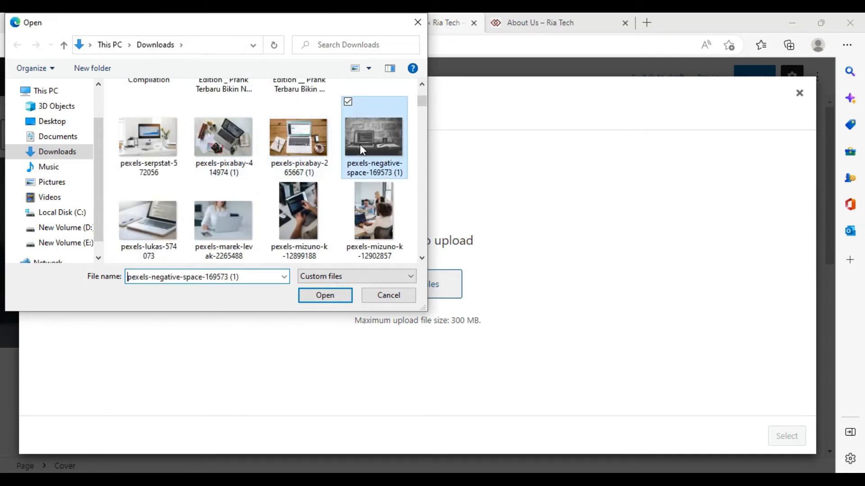
left_click(320, 297)
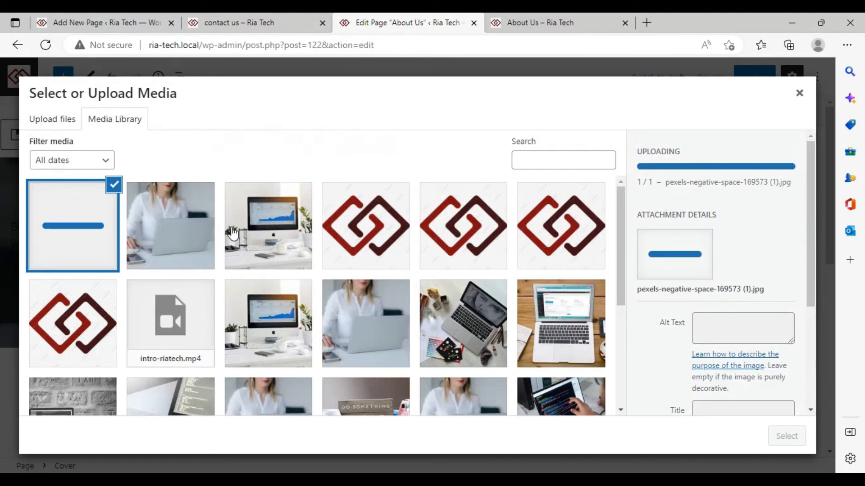
- Set the existing black-and-white laptop photo from the media library as the cover's background image
scroll(232, 232, "down", 2)
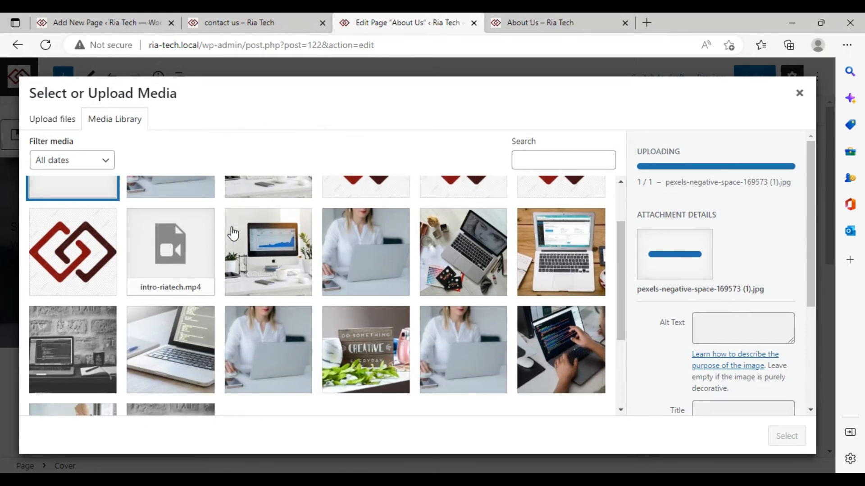
left_click(94, 336)
left_click(786, 436)
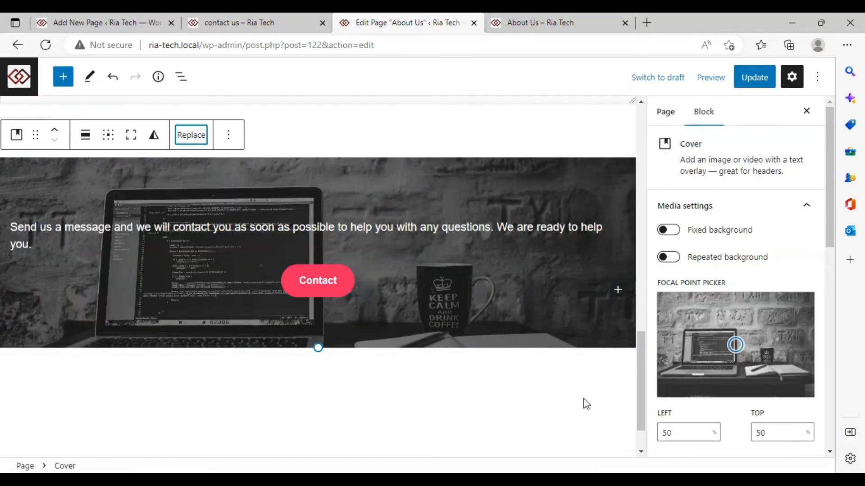
- Update the About Us page and view its published version down to the cover section
left_click(739, 75)
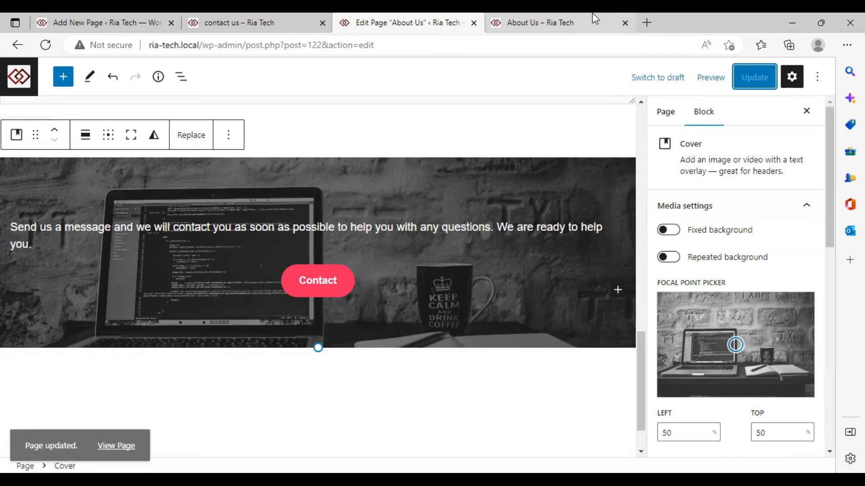
left_click(117, 434)
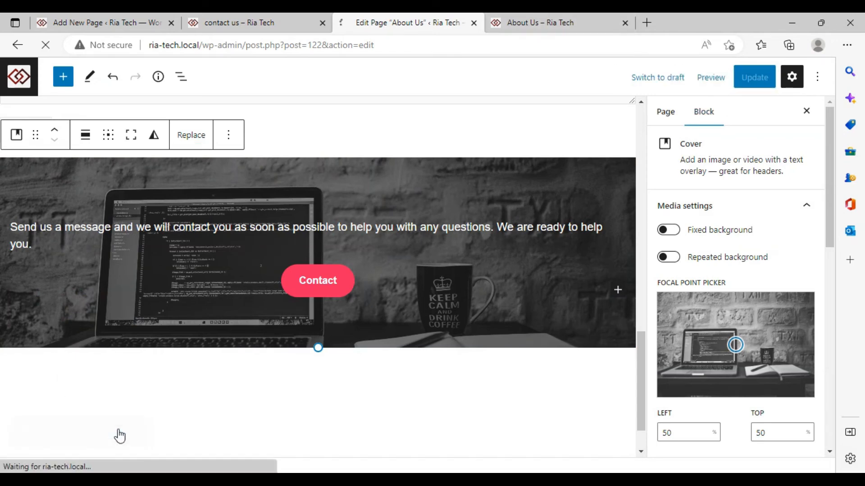
scroll(251, 341, "down", 20)
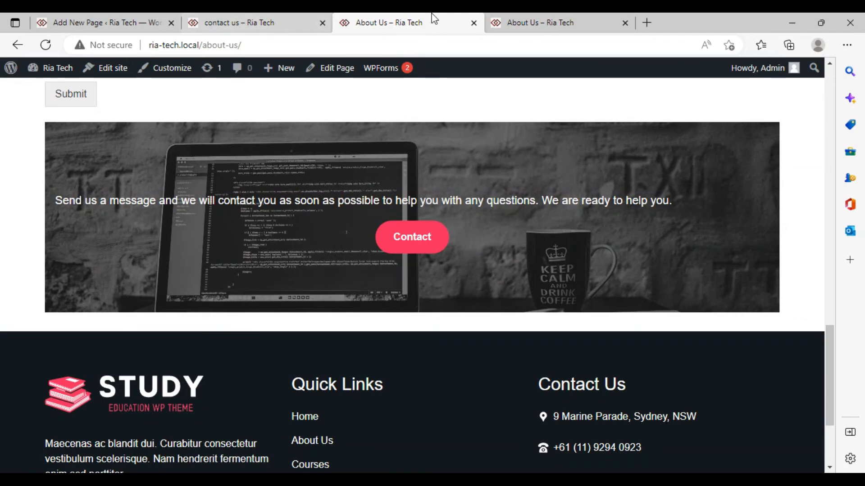
- Reopen the About Us page for editing and enable a fixed background on the cover block
left_click(339, 77)
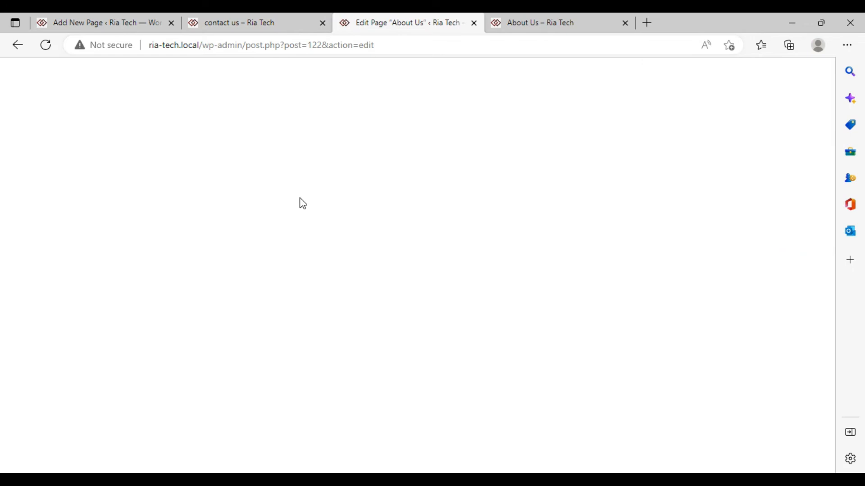
scroll(302, 203, "down", 10)
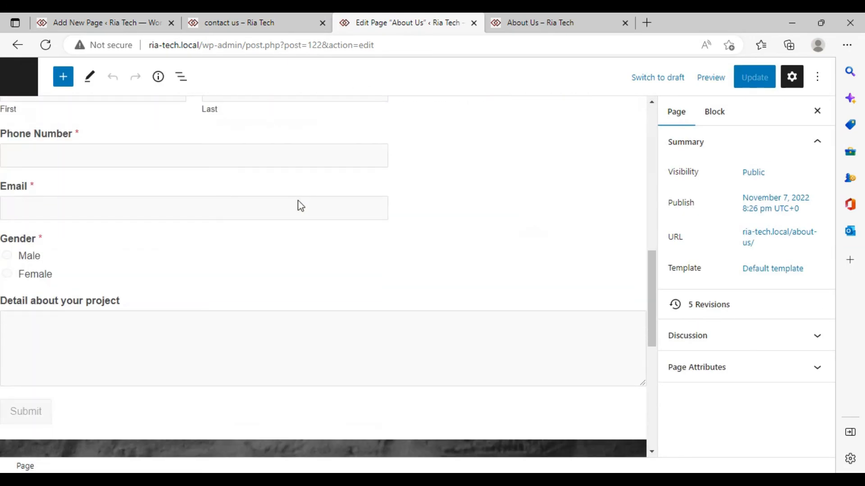
scroll(299, 201, "down", 10)
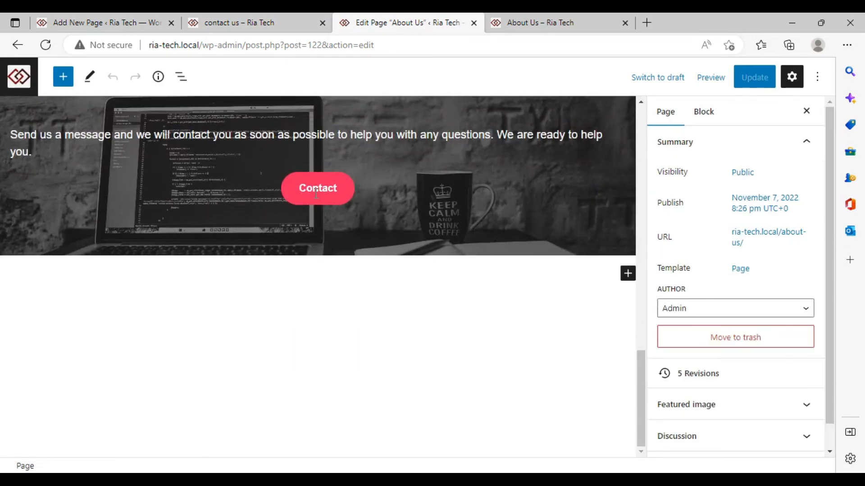
scroll(316, 195, "up", 2)
left_click(591, 251)
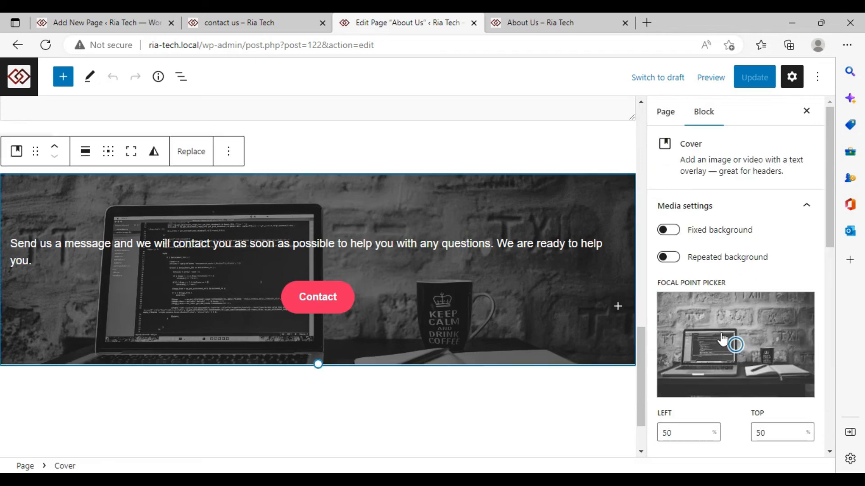
left_click(669, 230)
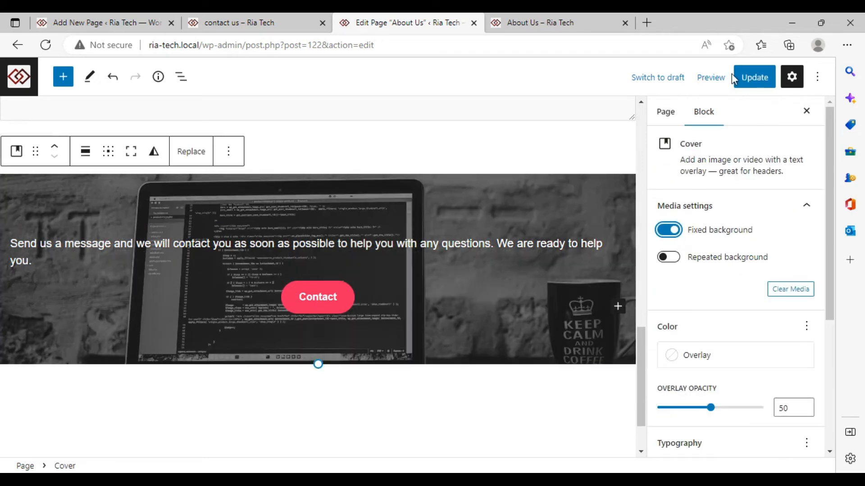
- Update the page and reload its published version to check how the cover's fixed background behaves while scrolling
left_click(748, 77)
left_click(545, 22)
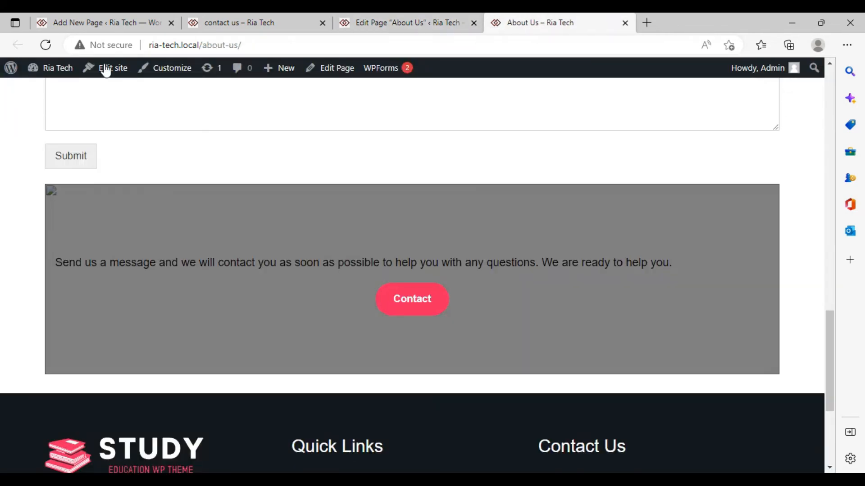
left_click(45, 45)
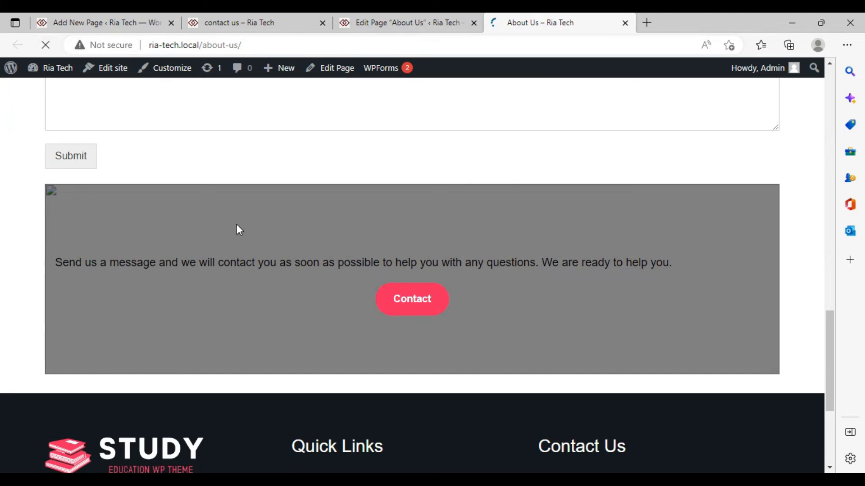
scroll(236, 225, "down", 5)
scroll(237, 234, "up", 6)
scroll(246, 239, "down", 6)
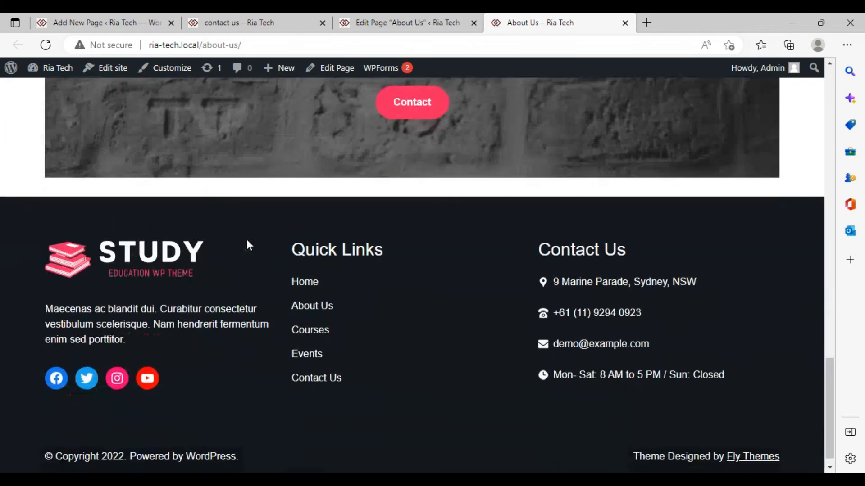
scroll(247, 240, "up", 5)
- Follow the cover's Contact button on the published page and look over the contact us page it links to
left_click(411, 338)
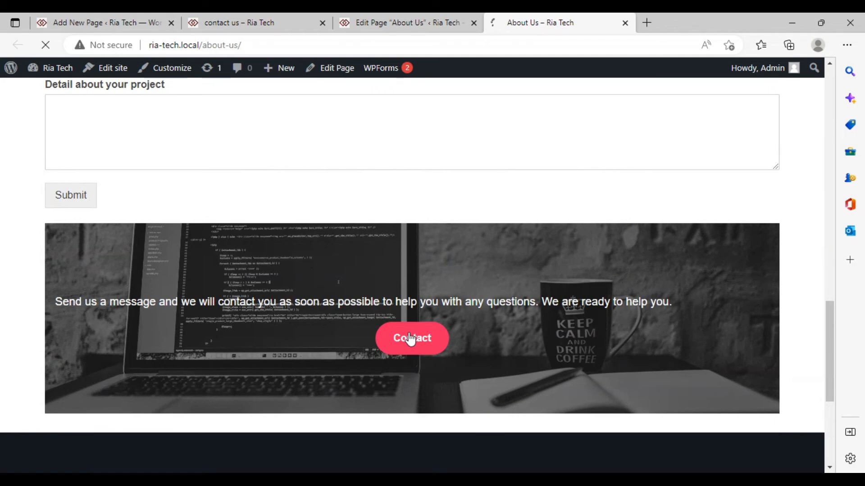
scroll(485, 255, "down", 6)
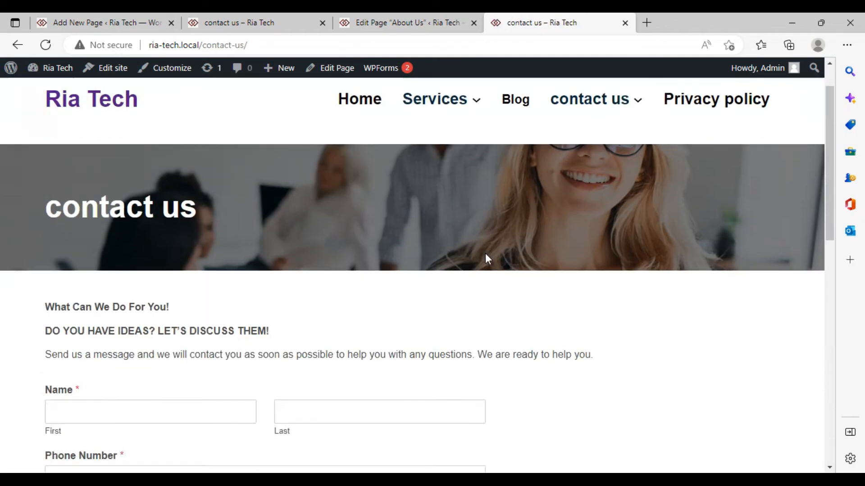
scroll(485, 256, "up", 6)
scroll(485, 259, "up", 1)
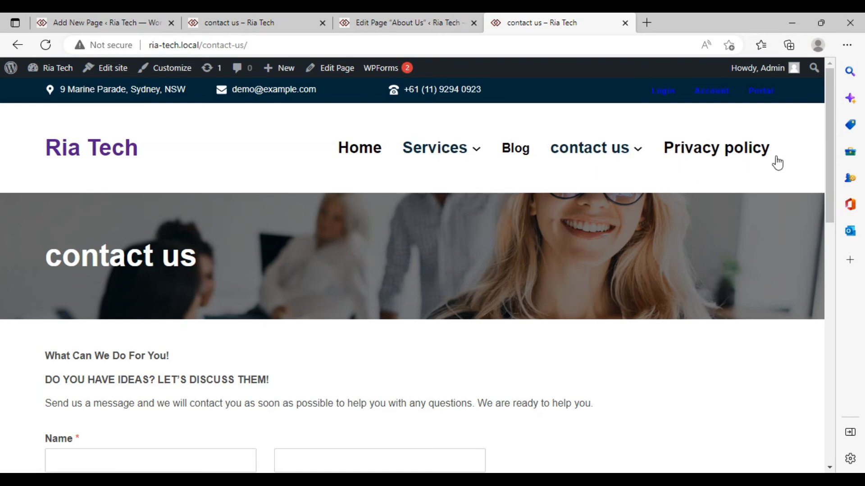
- Open the site editor and rename the Blog link in the header navigation to "About us"
left_click(123, 72)
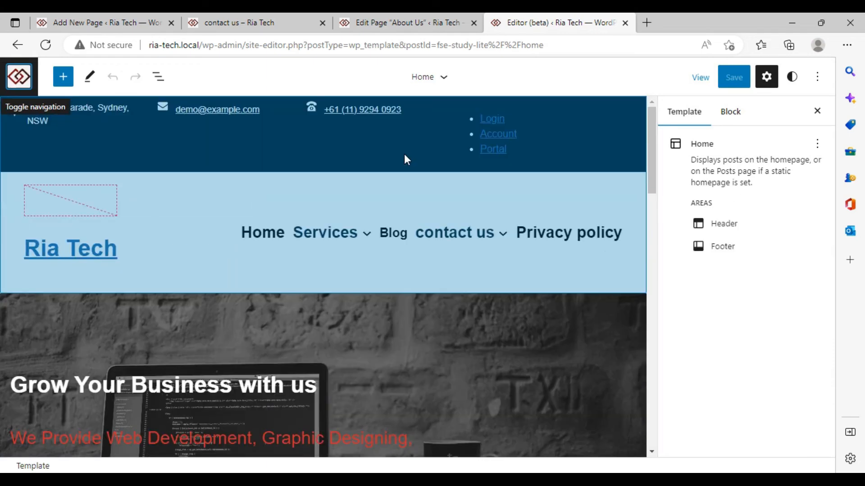
left_click(396, 219)
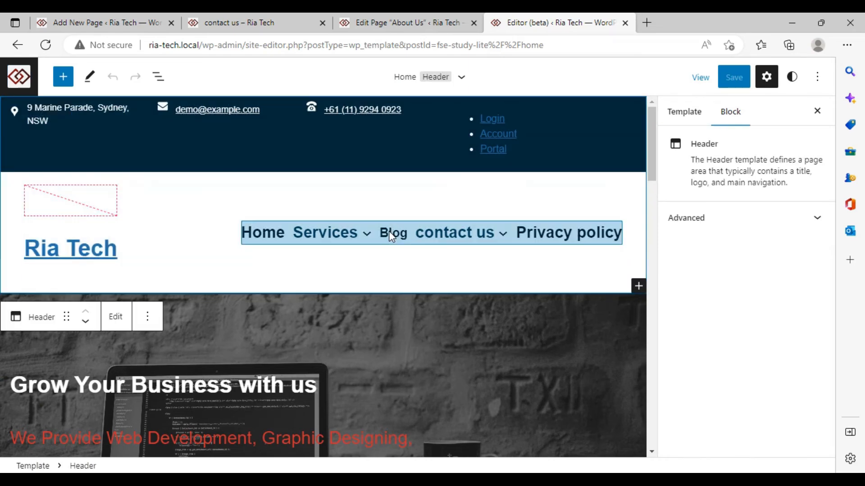
left_click(390, 231)
left_click(392, 228)
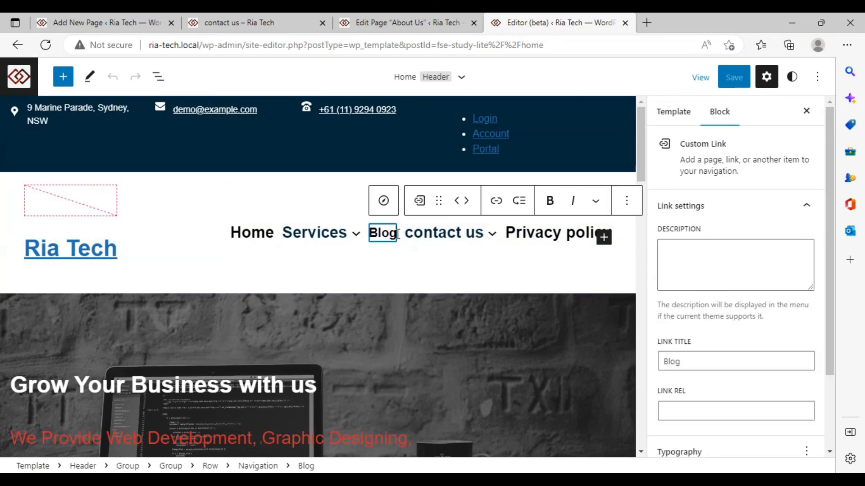
key("BackSpace")
key("BackSpace")
key("BackSpace")
key("BackSpace")
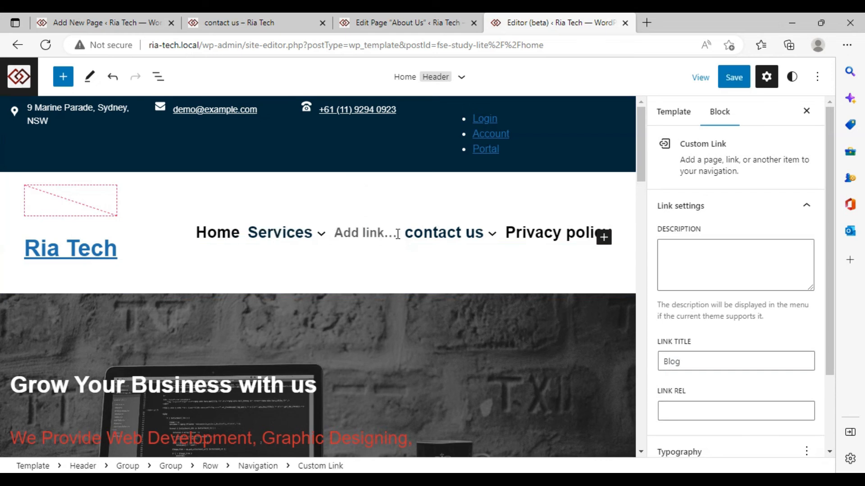
type("C")
key("BackSpace")
type("Abo")
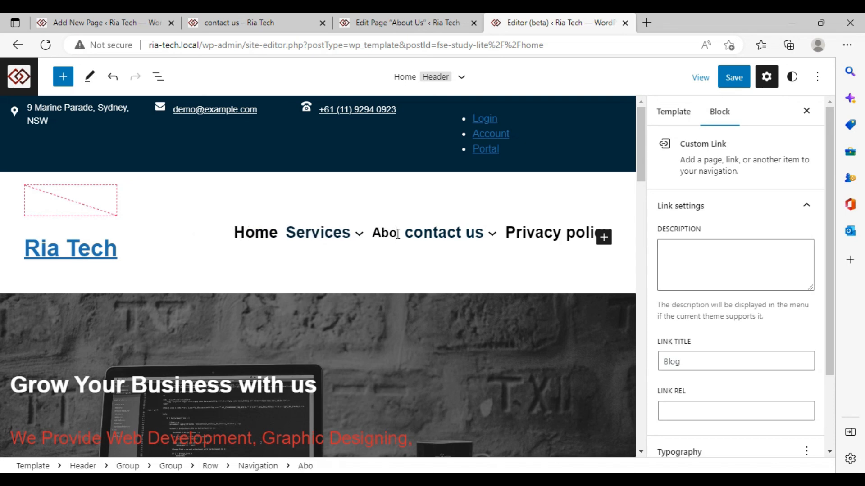
type("ut us")
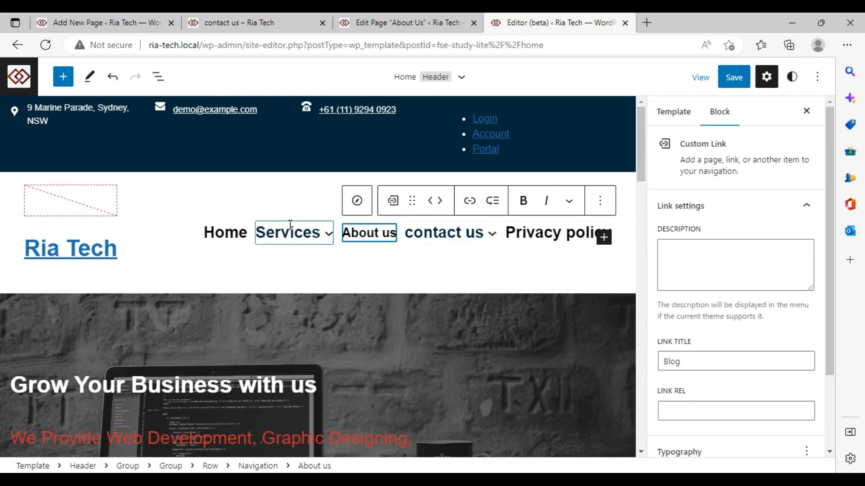
- Link the "About us" menu item to the site's About Us page and save the template changes
left_click(480, 202)
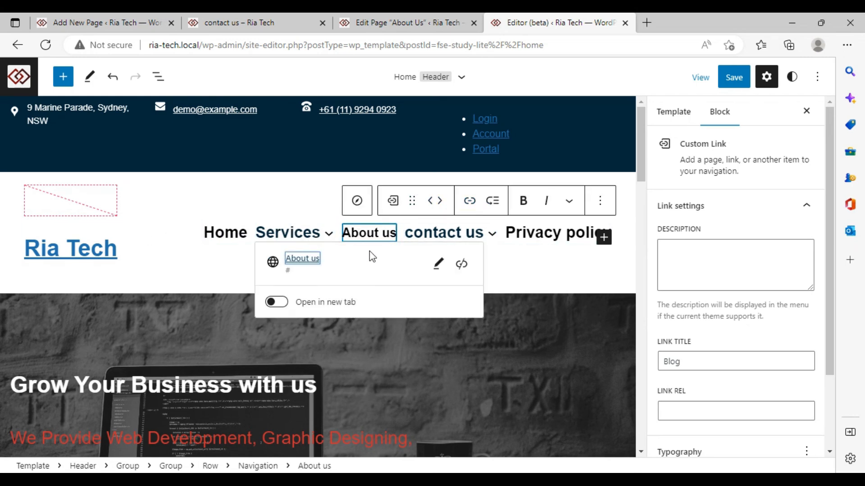
left_click(438, 265)
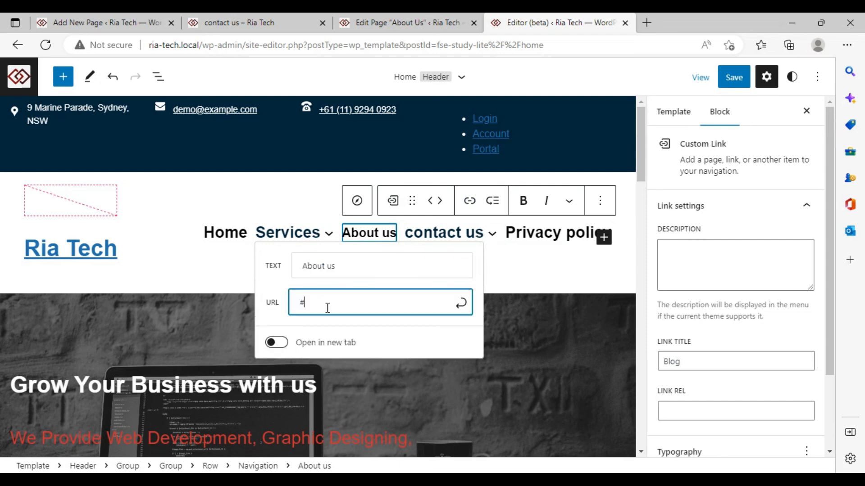
key("BackSpace")
type("ab")
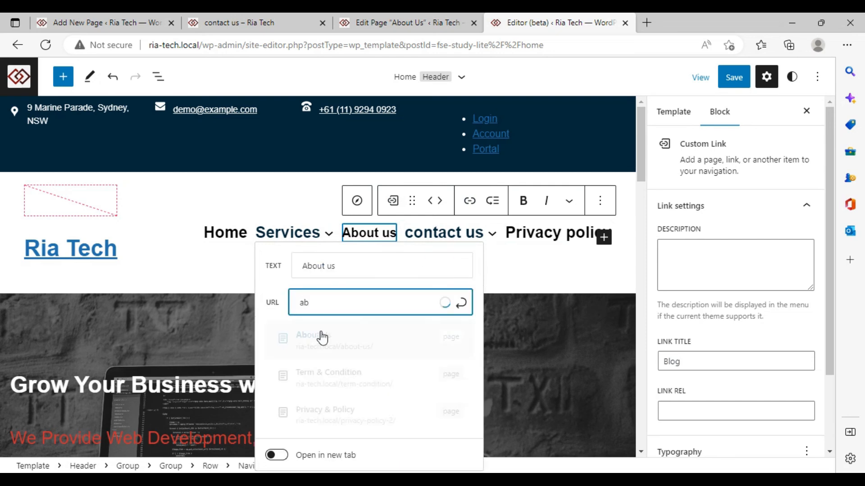
left_click(322, 337)
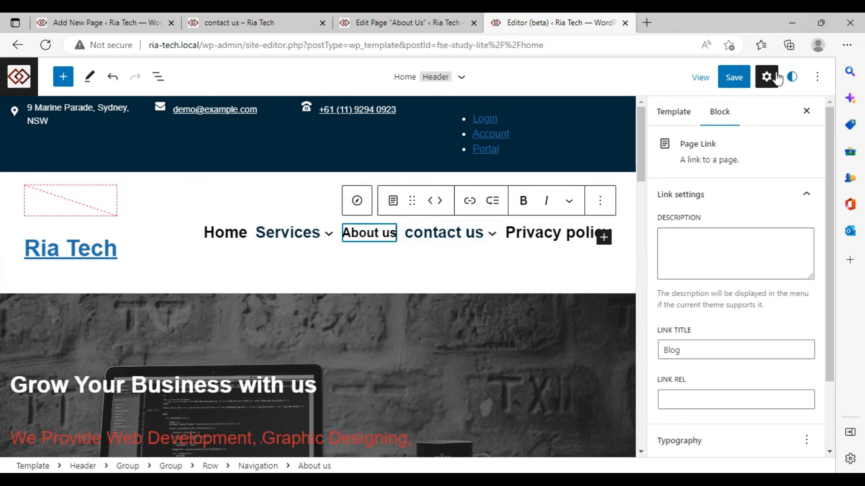
left_click(737, 78)
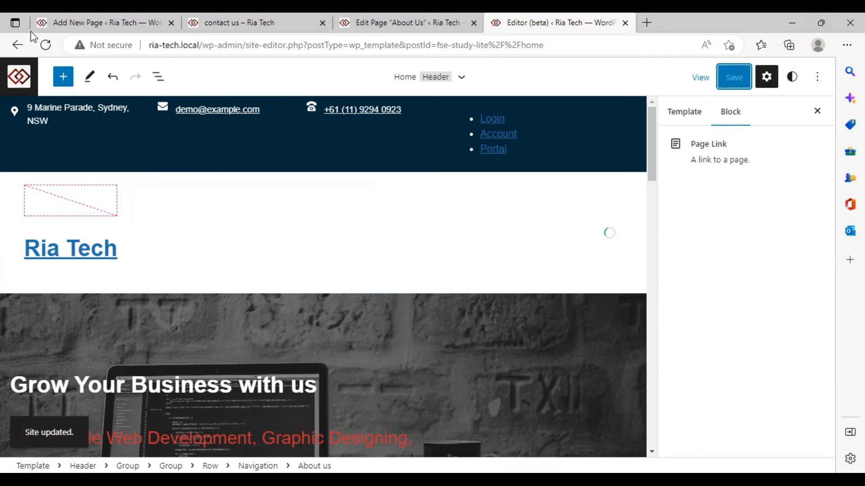
left_click(63, 28)
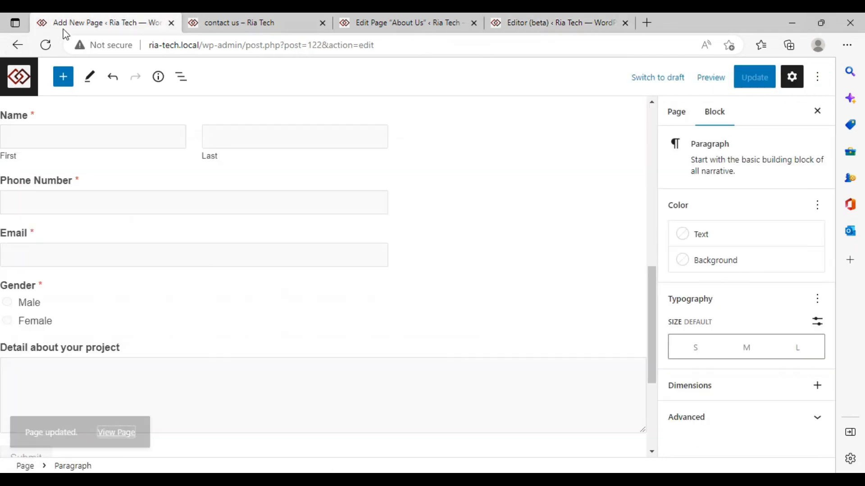
- Leave the contact us page editor for the Pages list and open the live site's home page in a new browser tab
left_click(17, 44)
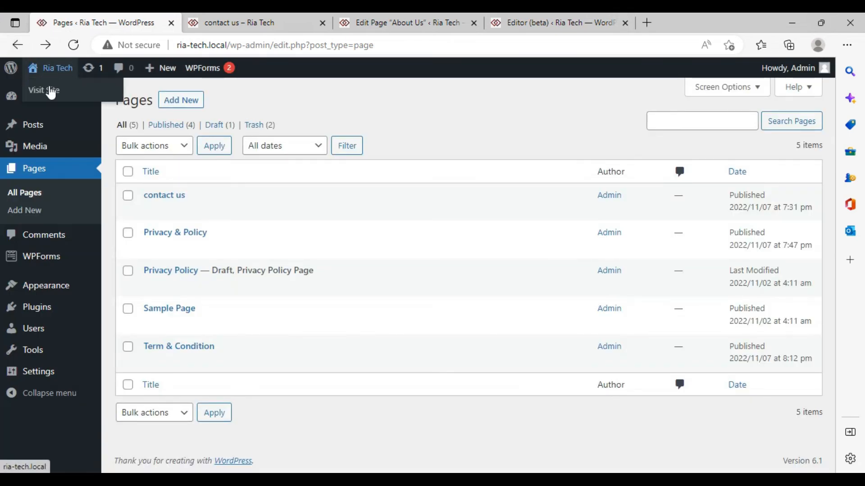
right_click(51, 93)
left_click(131, 103)
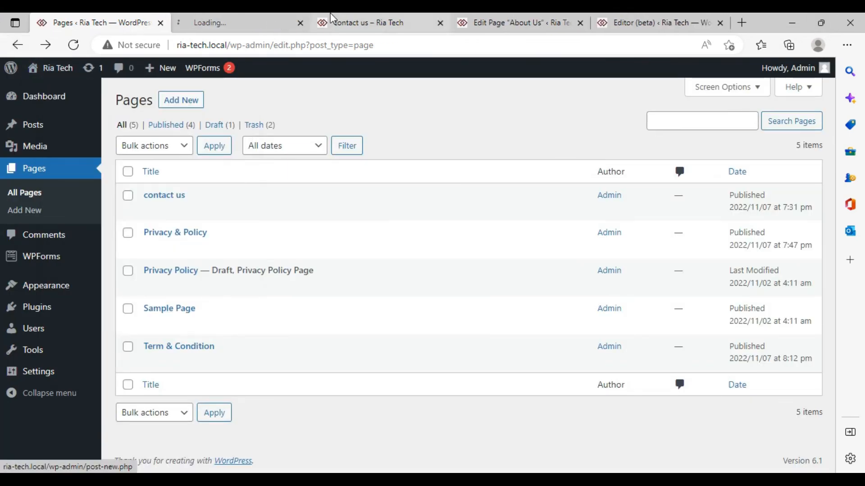
left_click(222, 18)
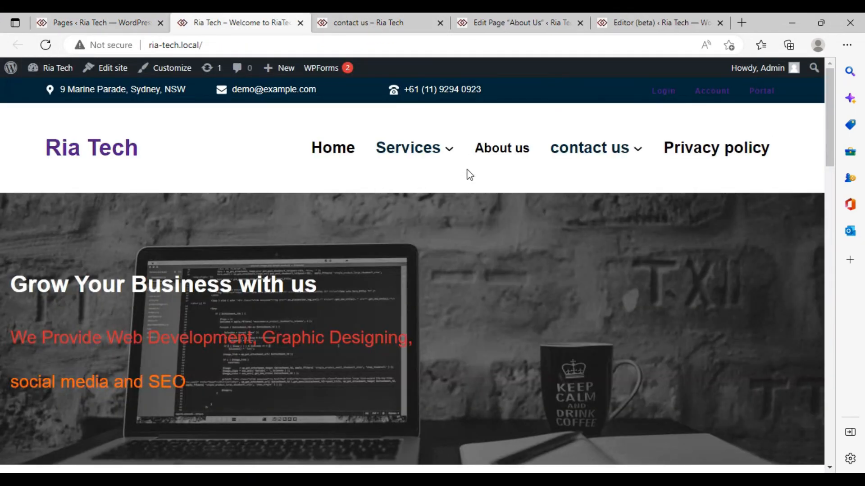
- Follow the "About us" link in the live site's header navigation and look over the whole About Us page
left_click(497, 152)
scroll(330, 215, "down", 6)
scroll(331, 215, "up", 5)
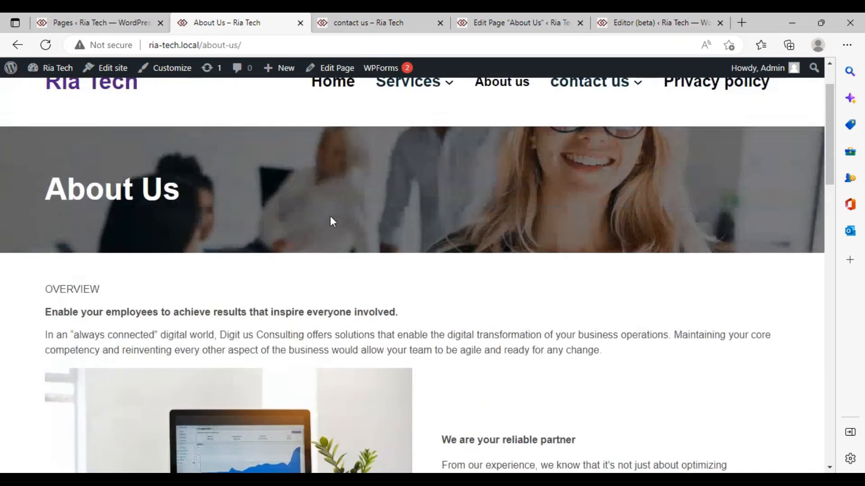
scroll(331, 215, "down", 20)
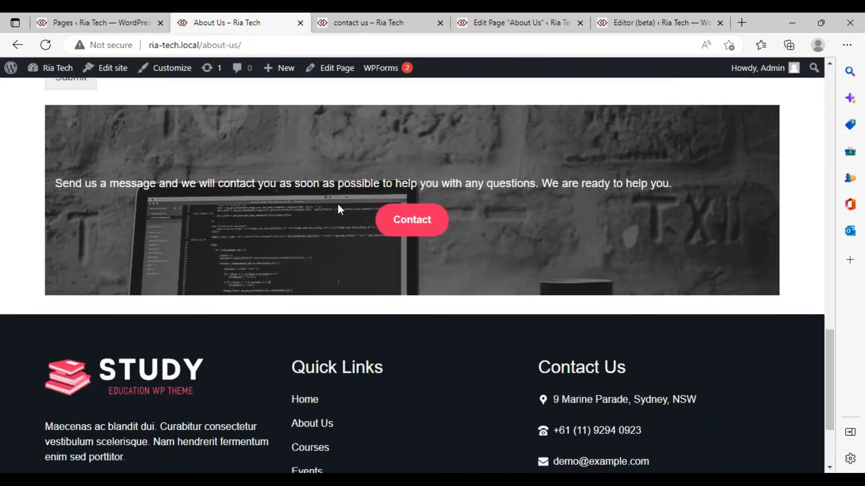
scroll(338, 204, "up", 20)
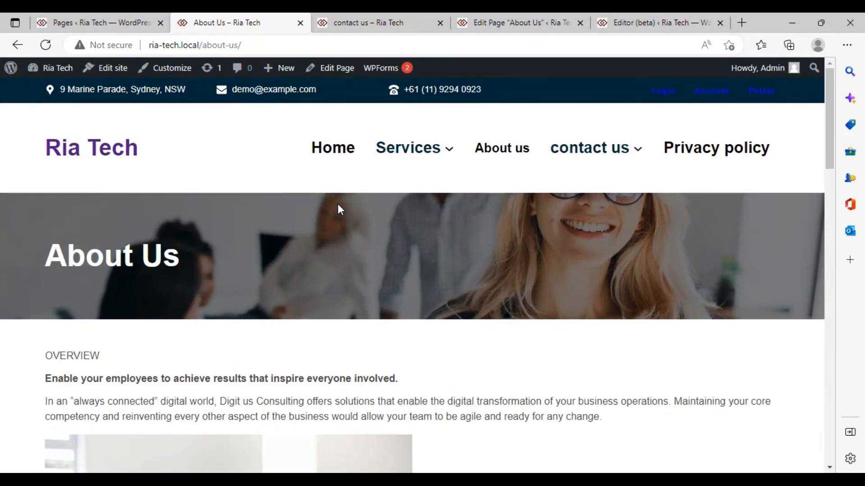